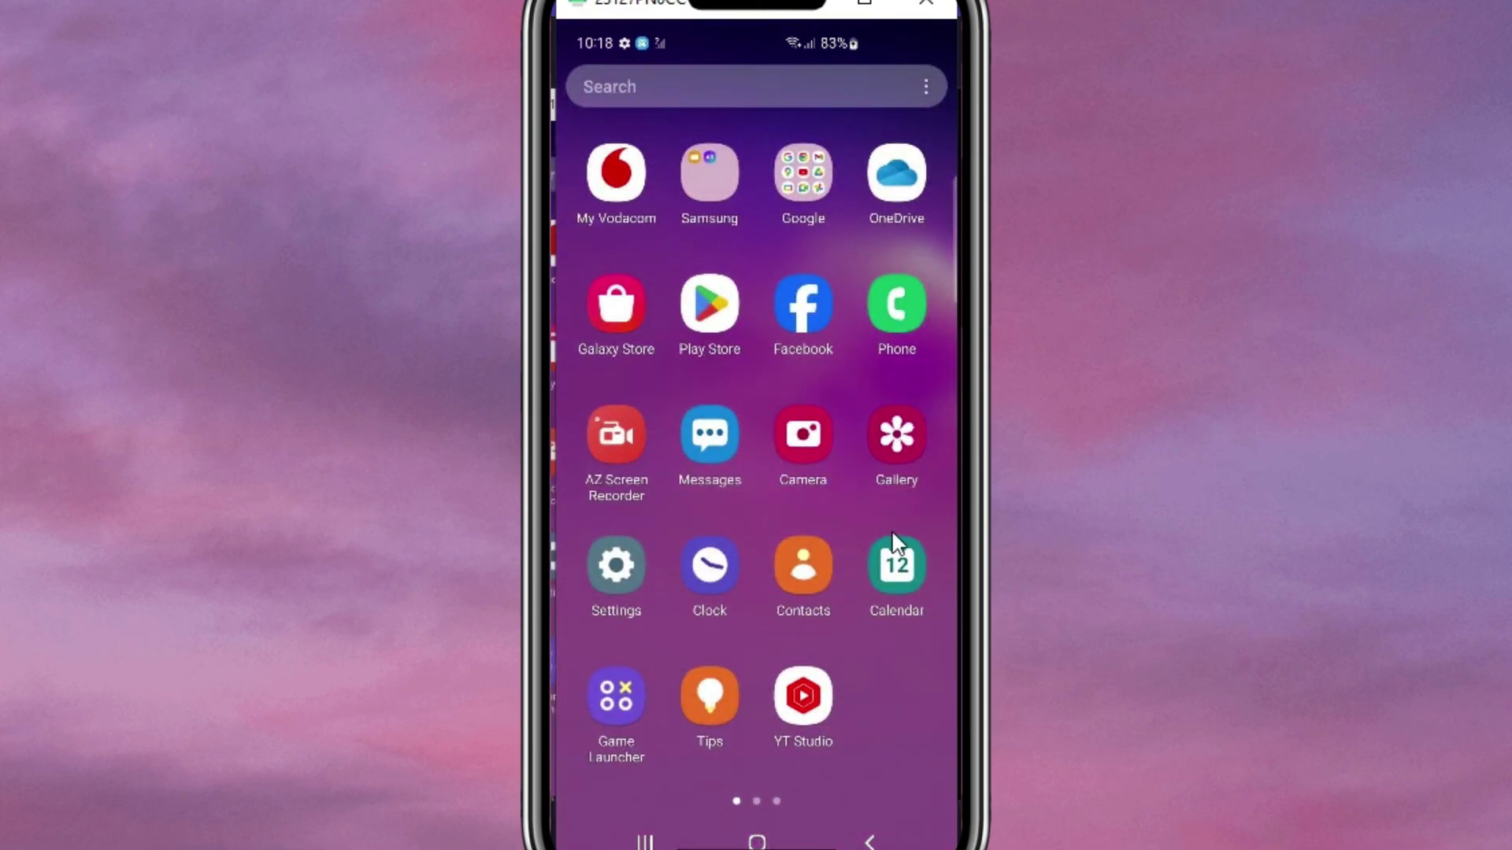
Launch Magisk from the app drawer and review its installed modules list
{"action": "left_click_drag", "start_coordinate": [891, 530], "coordinate": [688, 528]}
{"action": "left_click_drag", "start_coordinate": [817, 502], "coordinate": [613, 493]}
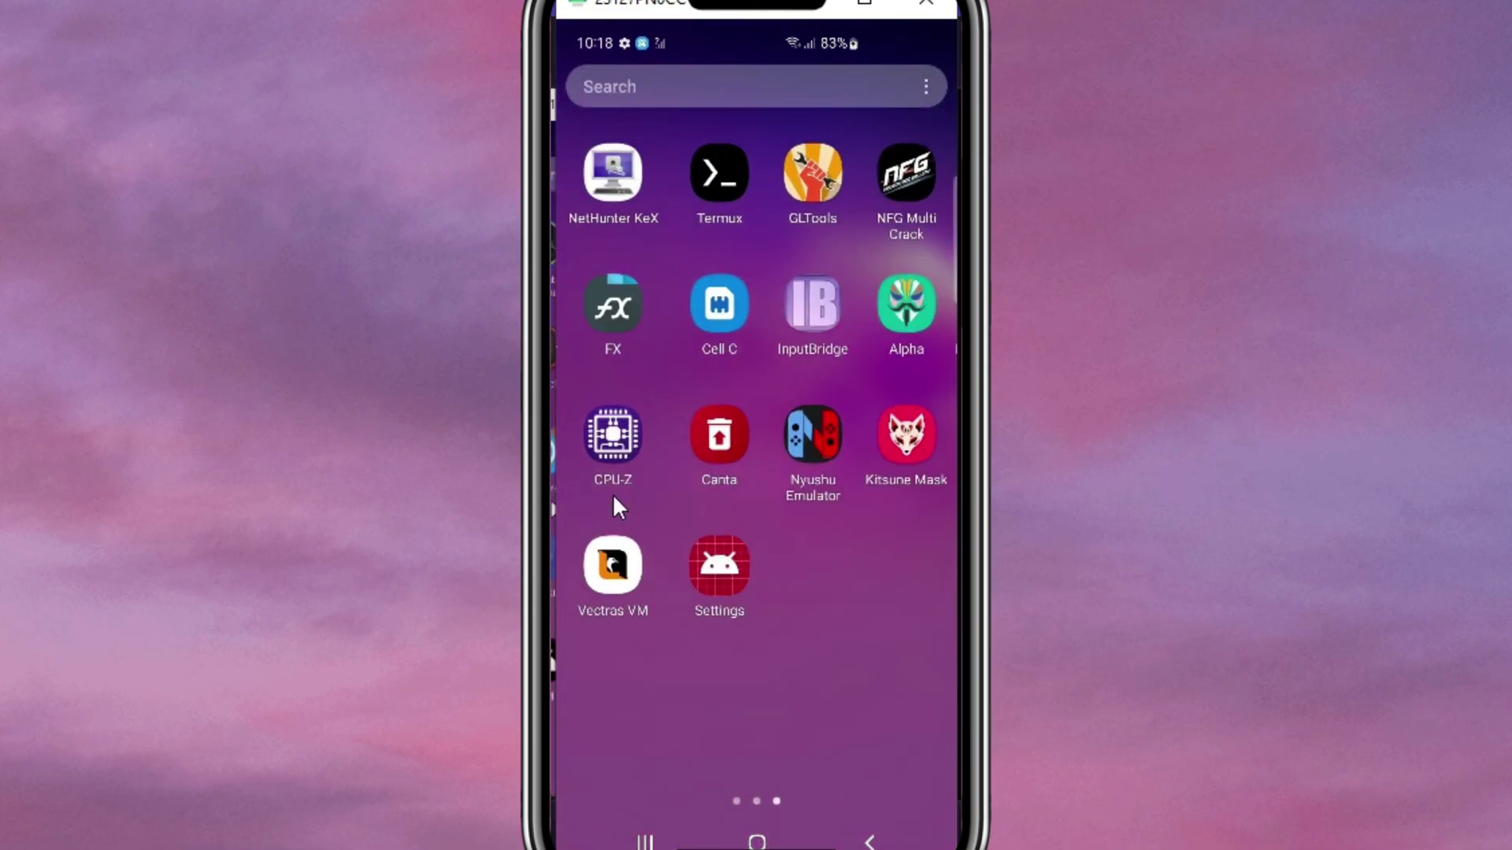
{"action": "left_click", "coordinate": [820, 289]}
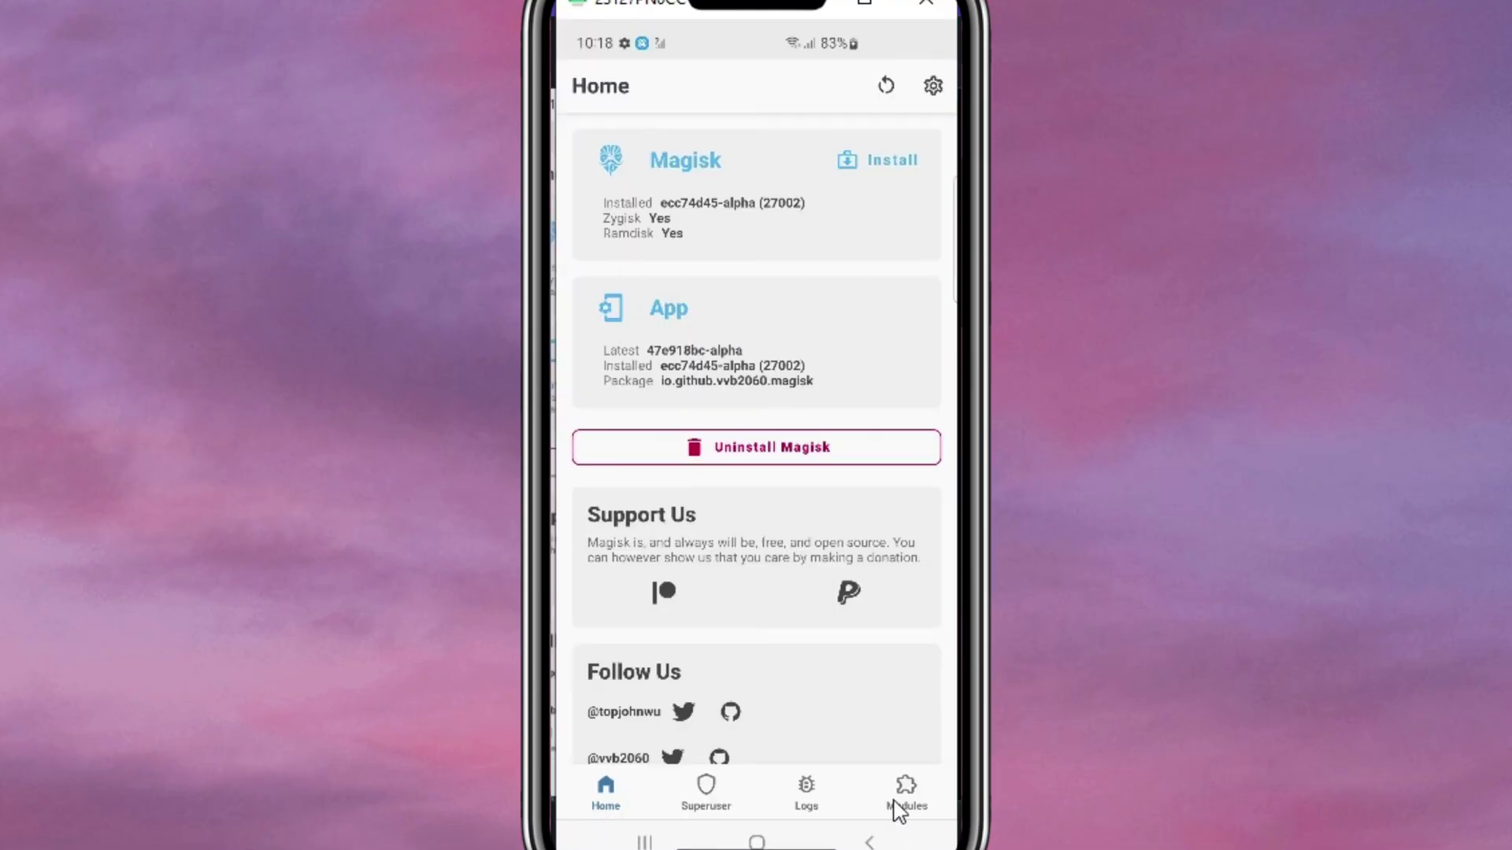
{"action": "left_click", "coordinate": [905, 795]}
{"action": "scroll", "coordinate": [827, 532], "scroll_direction": "down", "scroll_amount": 3}
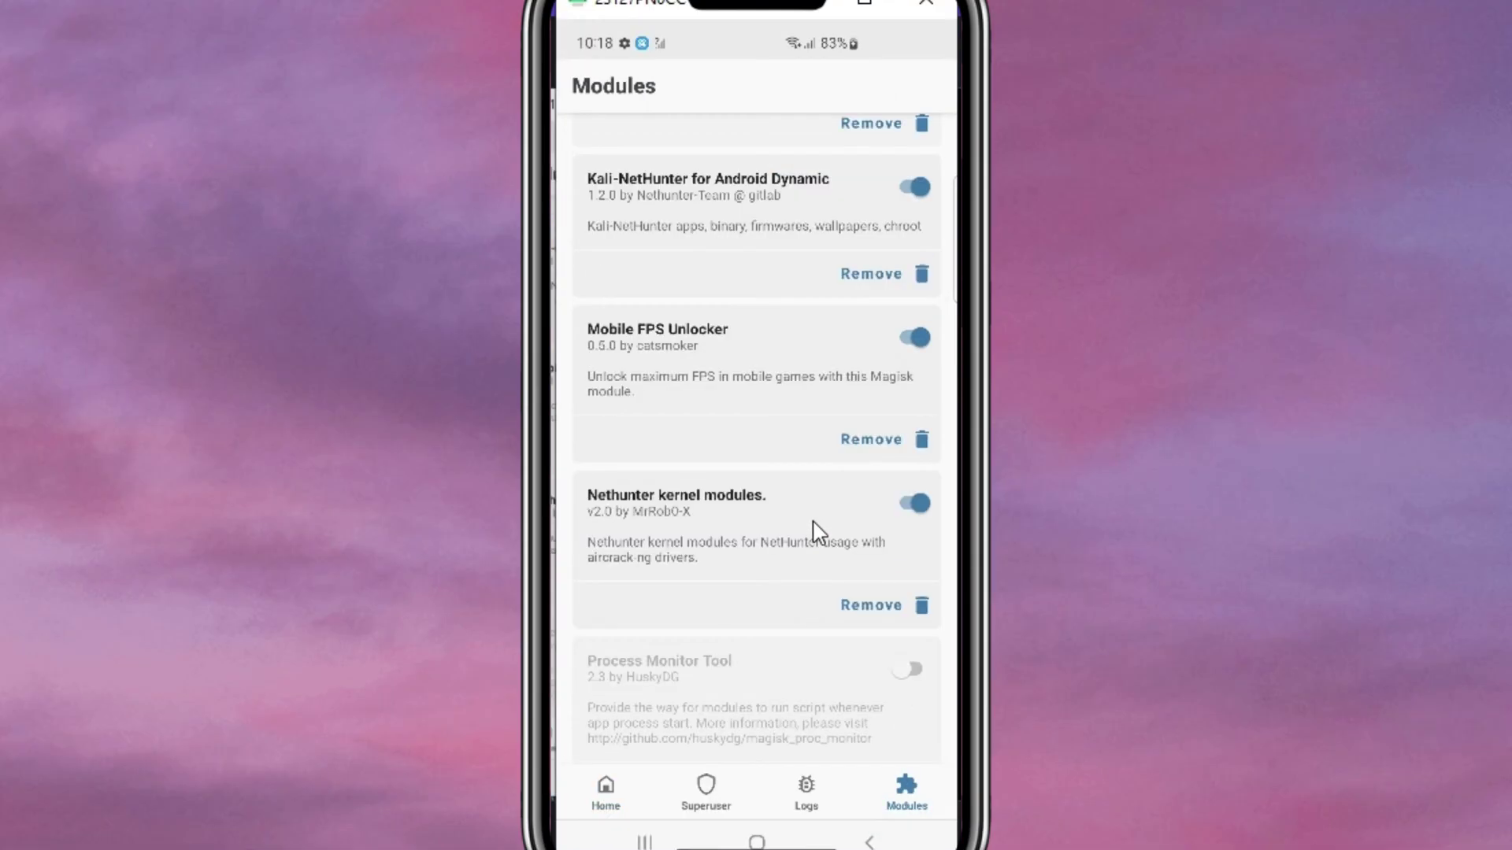
{"action": "scroll", "coordinate": [818, 531], "scroll_direction": "down", "scroll_amount": 3}
{"action": "scroll", "coordinate": [818, 532], "scroll_direction": "down", "scroll_amount": 2}
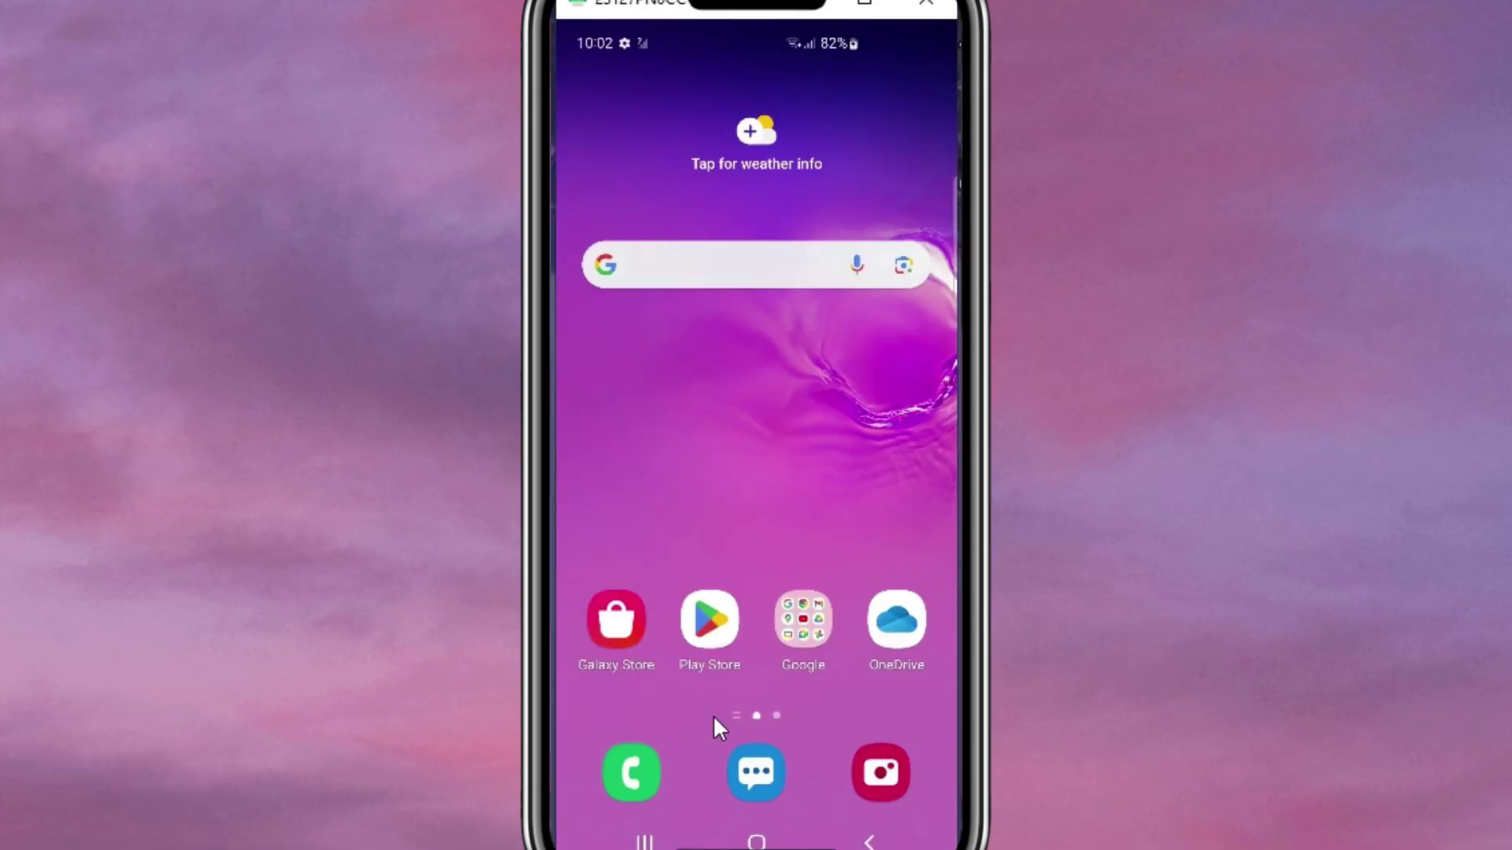
Relaunch Magisk from the app drawer and go to its Modules tab
{"action": "left_click_drag", "start_coordinate": [712, 715], "coordinate": [714, 457]}
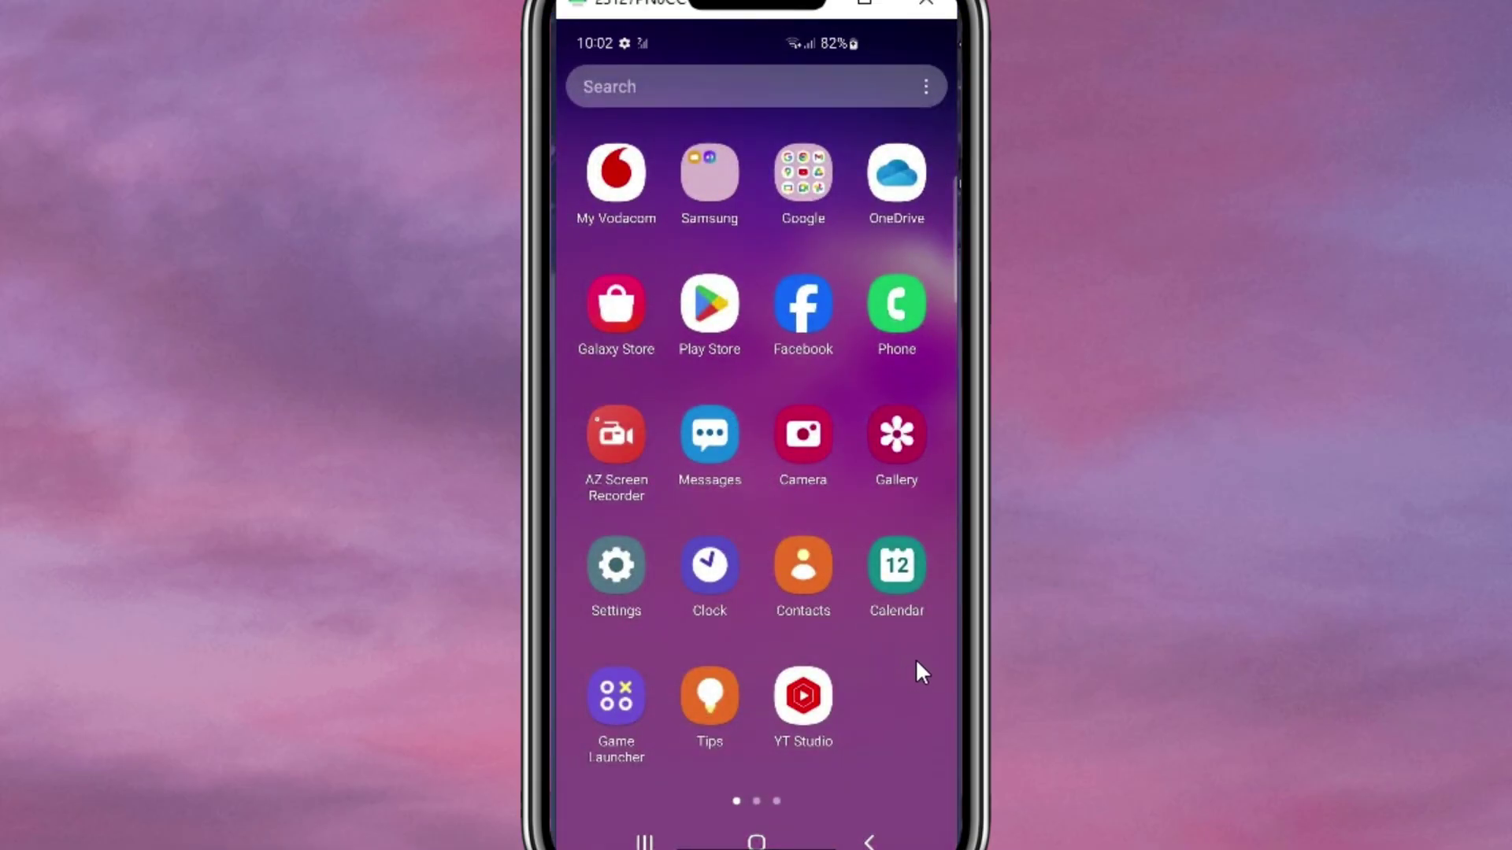
{"action": "mouse_move", "coordinate": [916, 657]}
{"action": "left_mouse_down"}
{"action": "mouse_move", "coordinate": [795, 657]}
{"action": "mouse_move", "coordinate": [859, 641]}
{"action": "mouse_move", "coordinate": [709, 651]}
{"action": "left_mouse_up"}
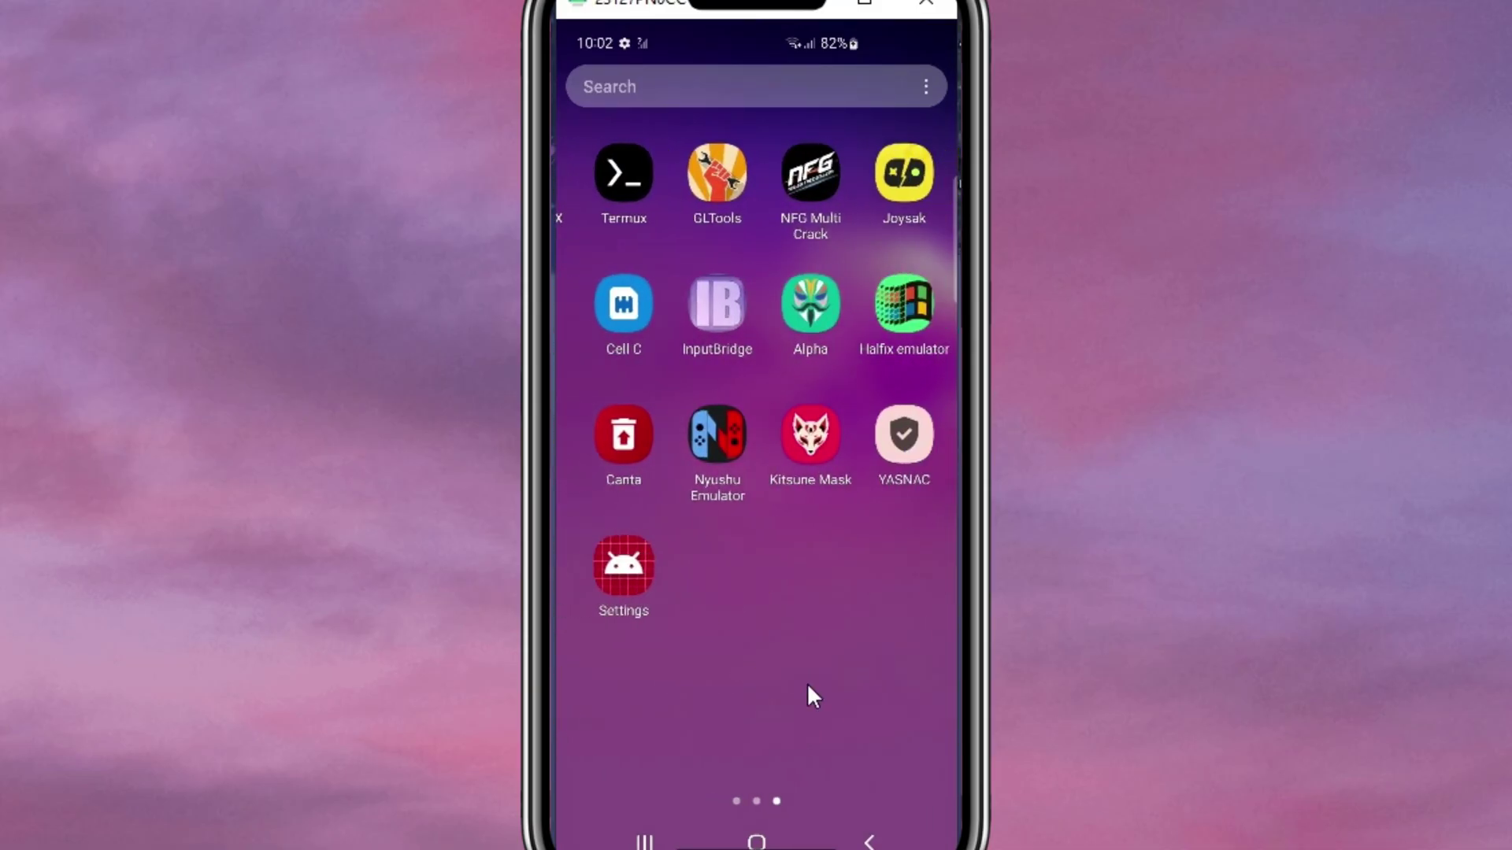
{"action": "left_click", "coordinate": [811, 296]}
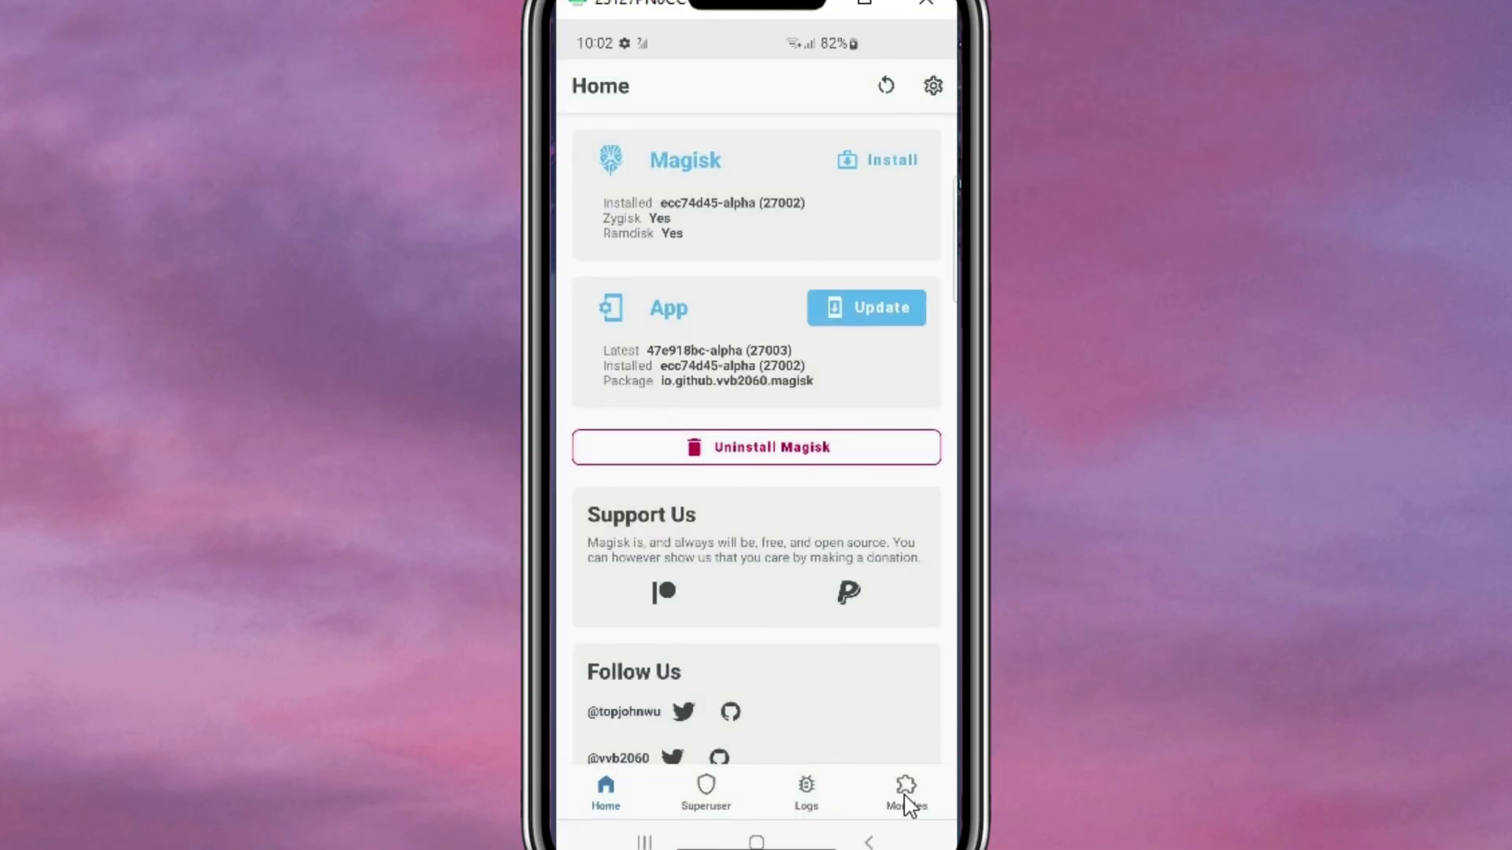
{"action": "left_click", "coordinate": [906, 795]}
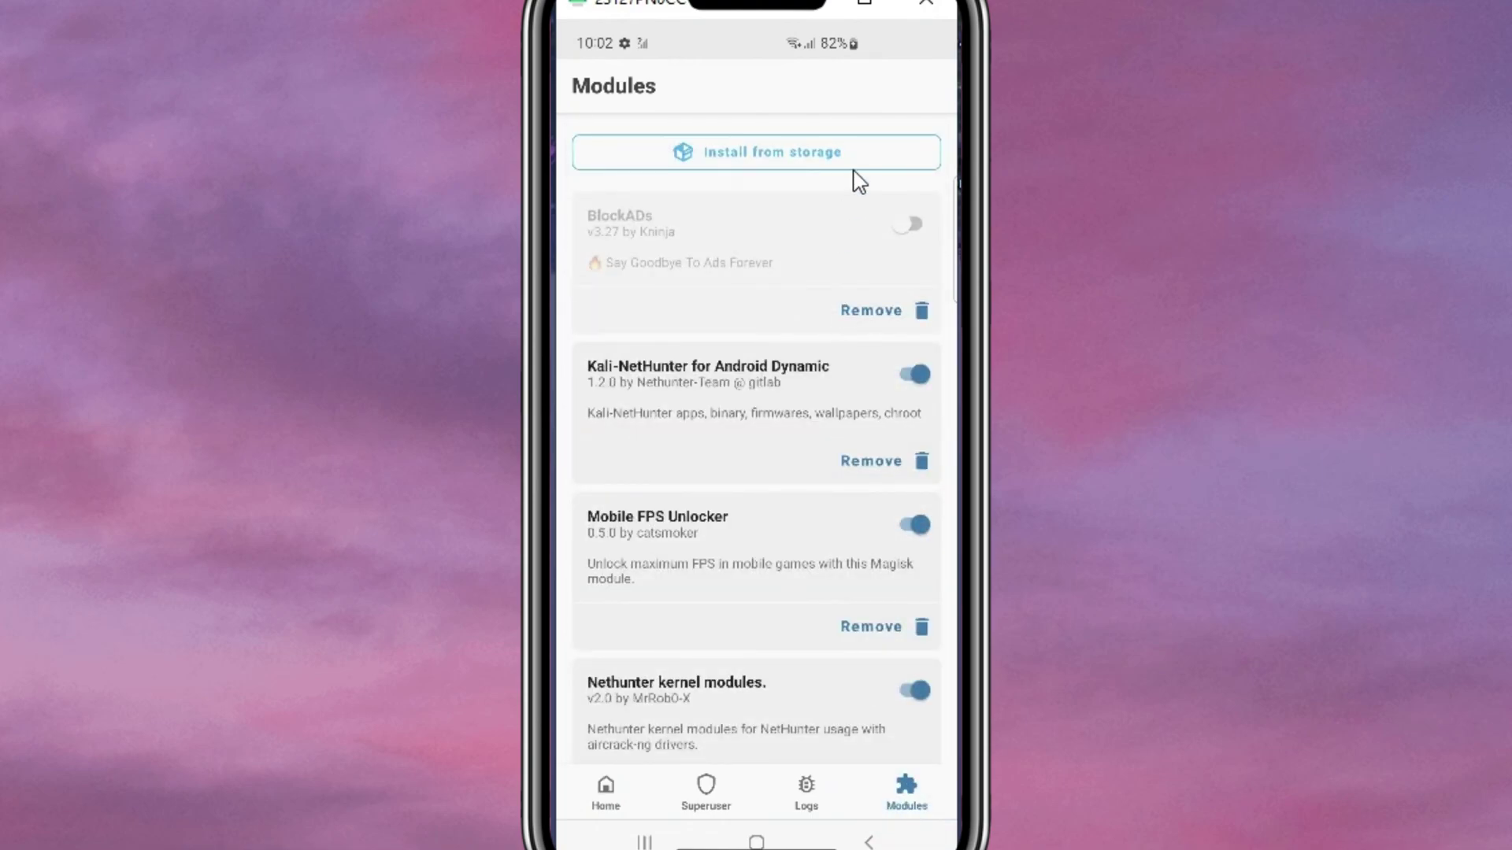
Flash Ultra Low Power-V2 (zh_eco).zip from Downloads > modules, then return to the app drawer
{"action": "left_click", "coordinate": [863, 161]}
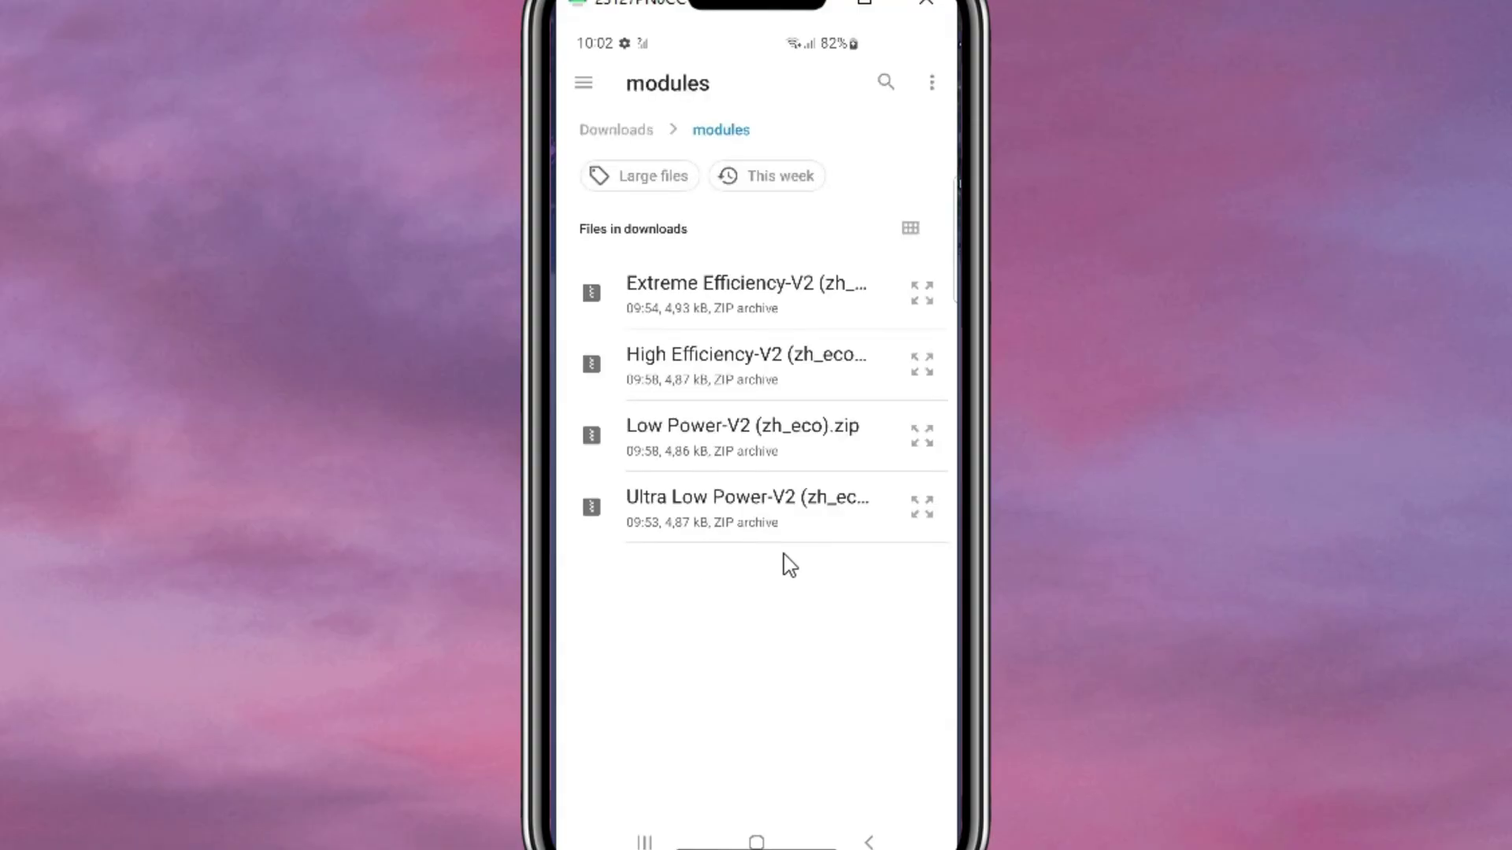
{"action": "left_click", "coordinate": [724, 522]}
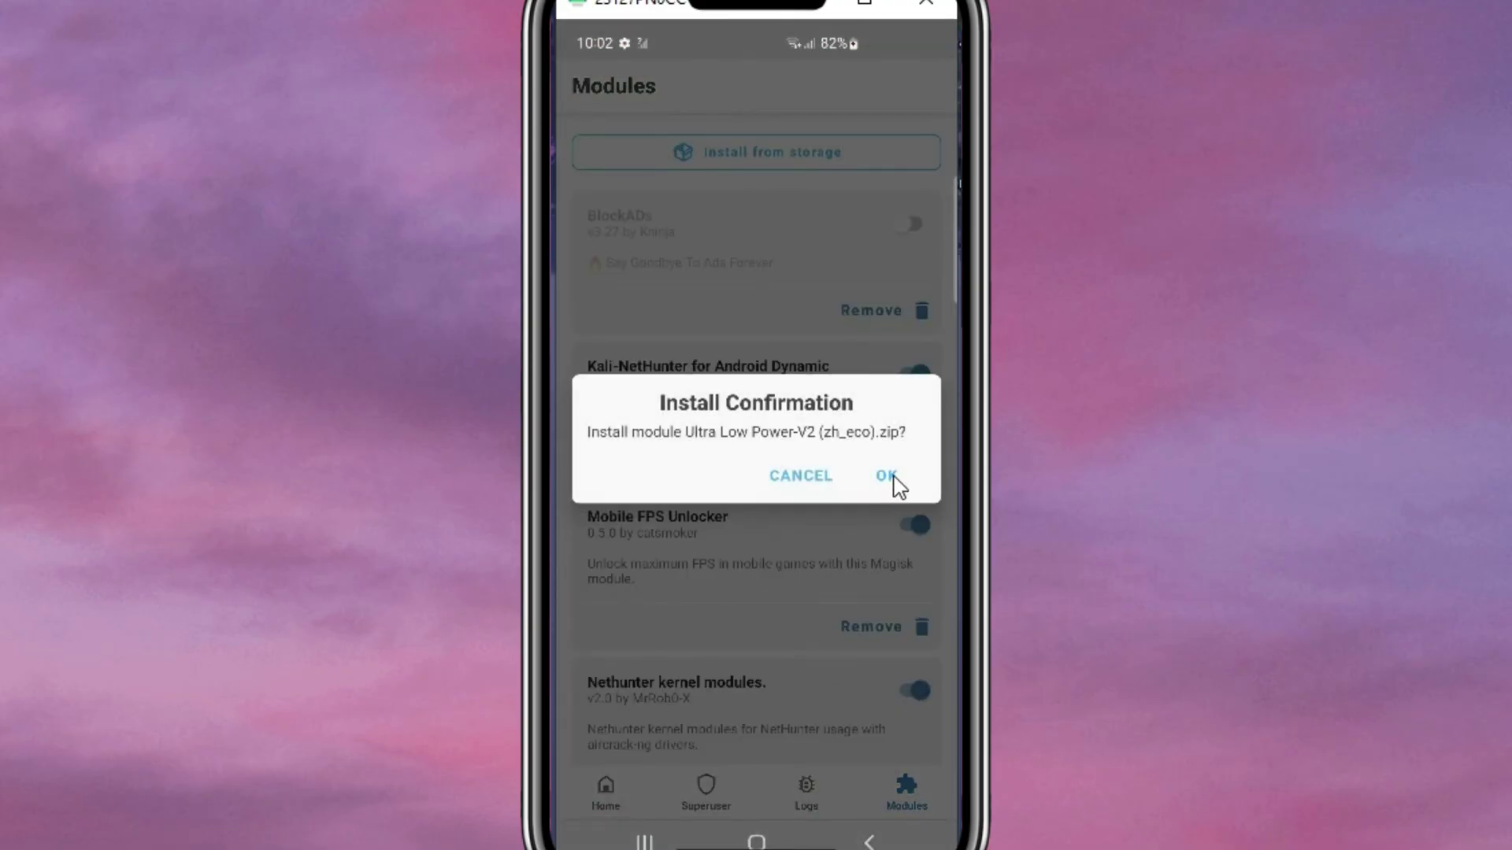
{"action": "left_click", "coordinate": [887, 476]}
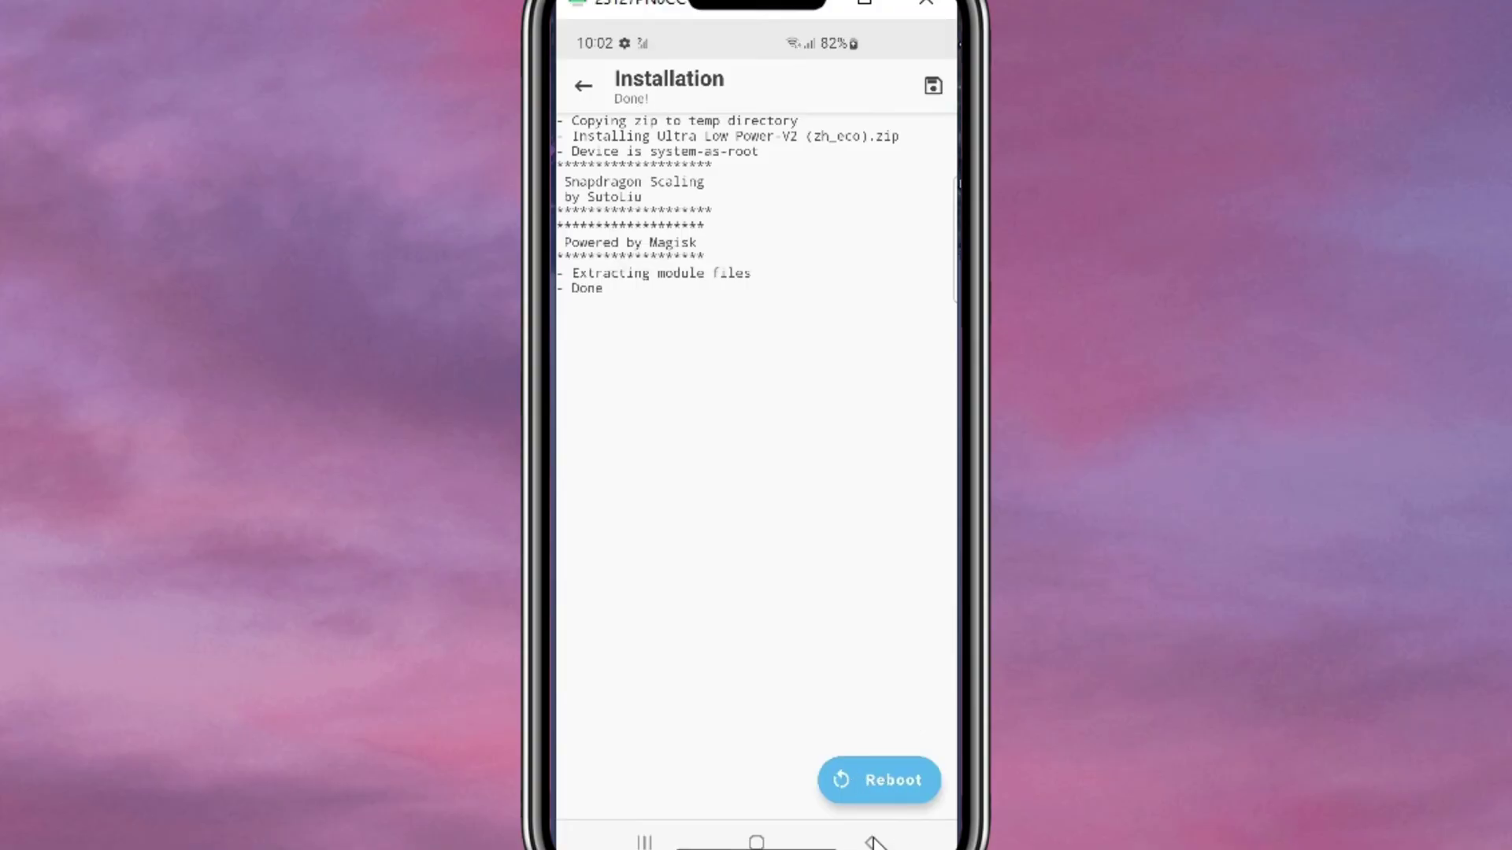
{"action": "key", "text": "Home"}
{"action": "left_click_drag", "start_coordinate": [868, 472], "coordinate": [678, 519]}
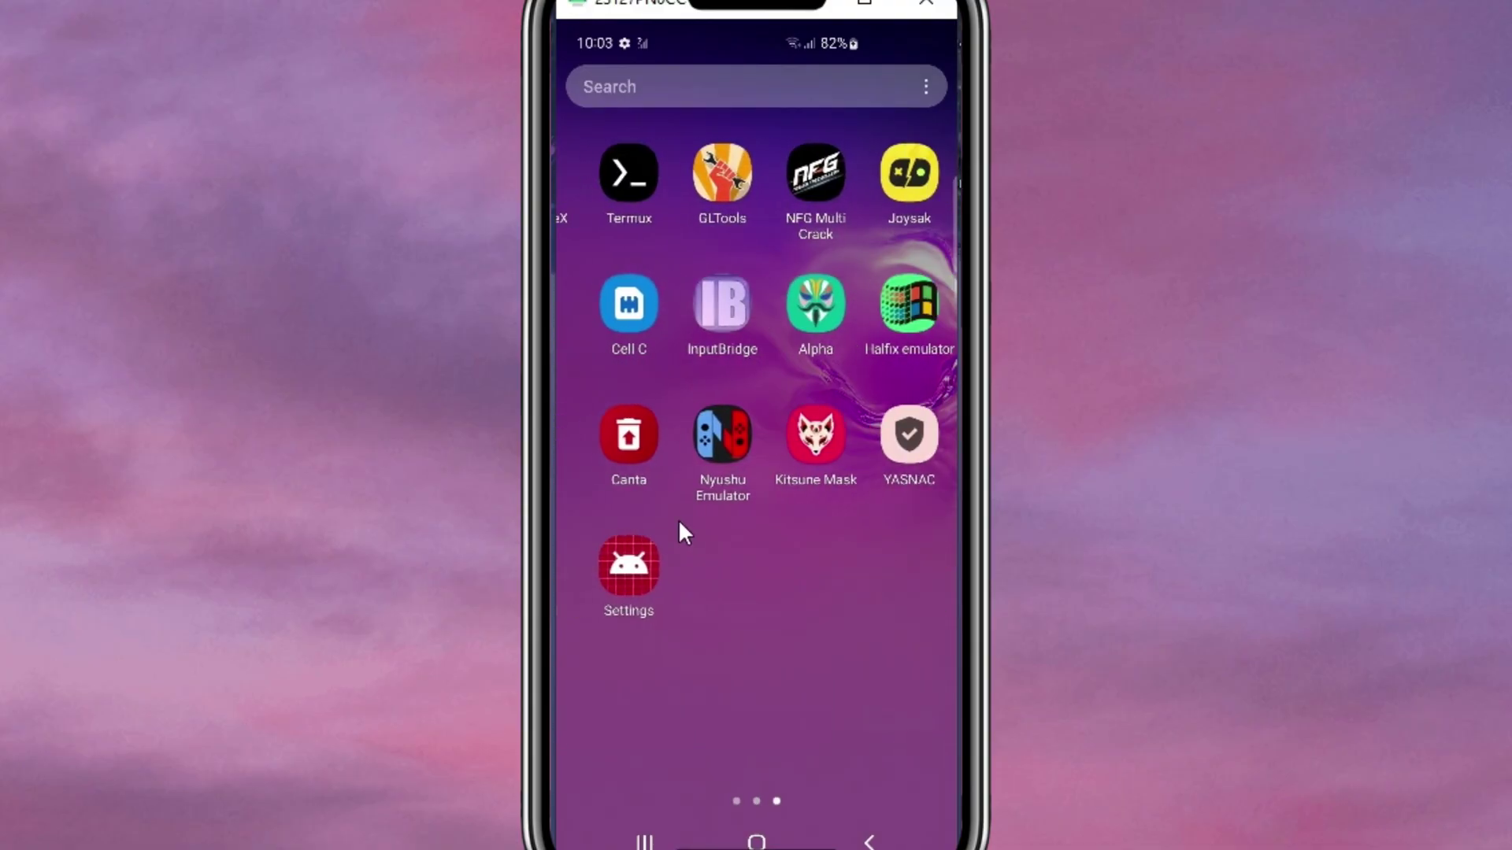
From Magisk's Modules tab, flash Low Power-V2 (zh_eco).zip from storage
{"action": "left_click", "coordinate": [800, 300]}
{"action": "left_click", "coordinate": [905, 792]}
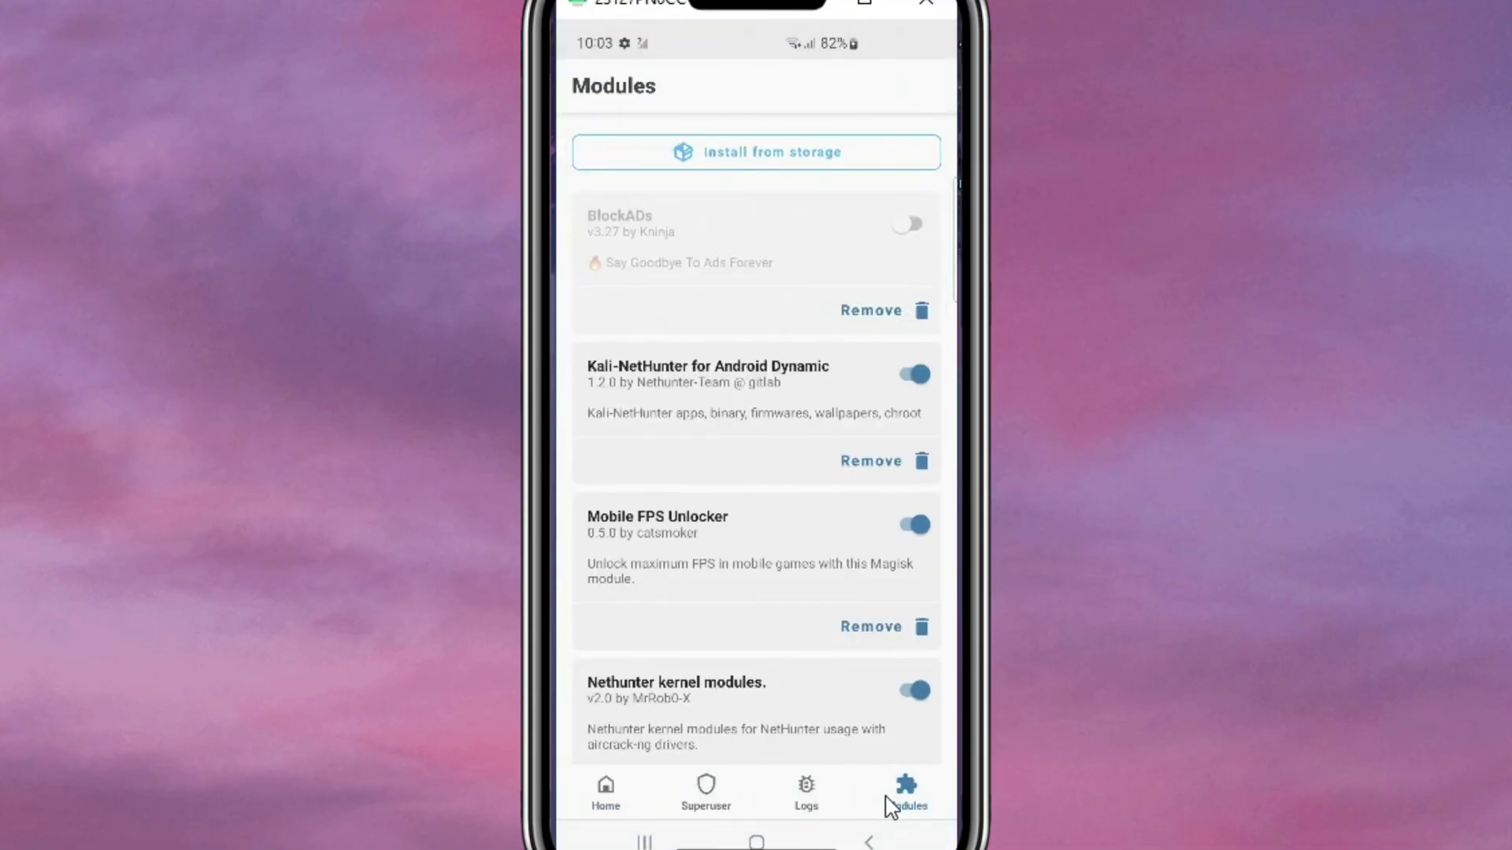
{"action": "left_click", "coordinate": [822, 170]}
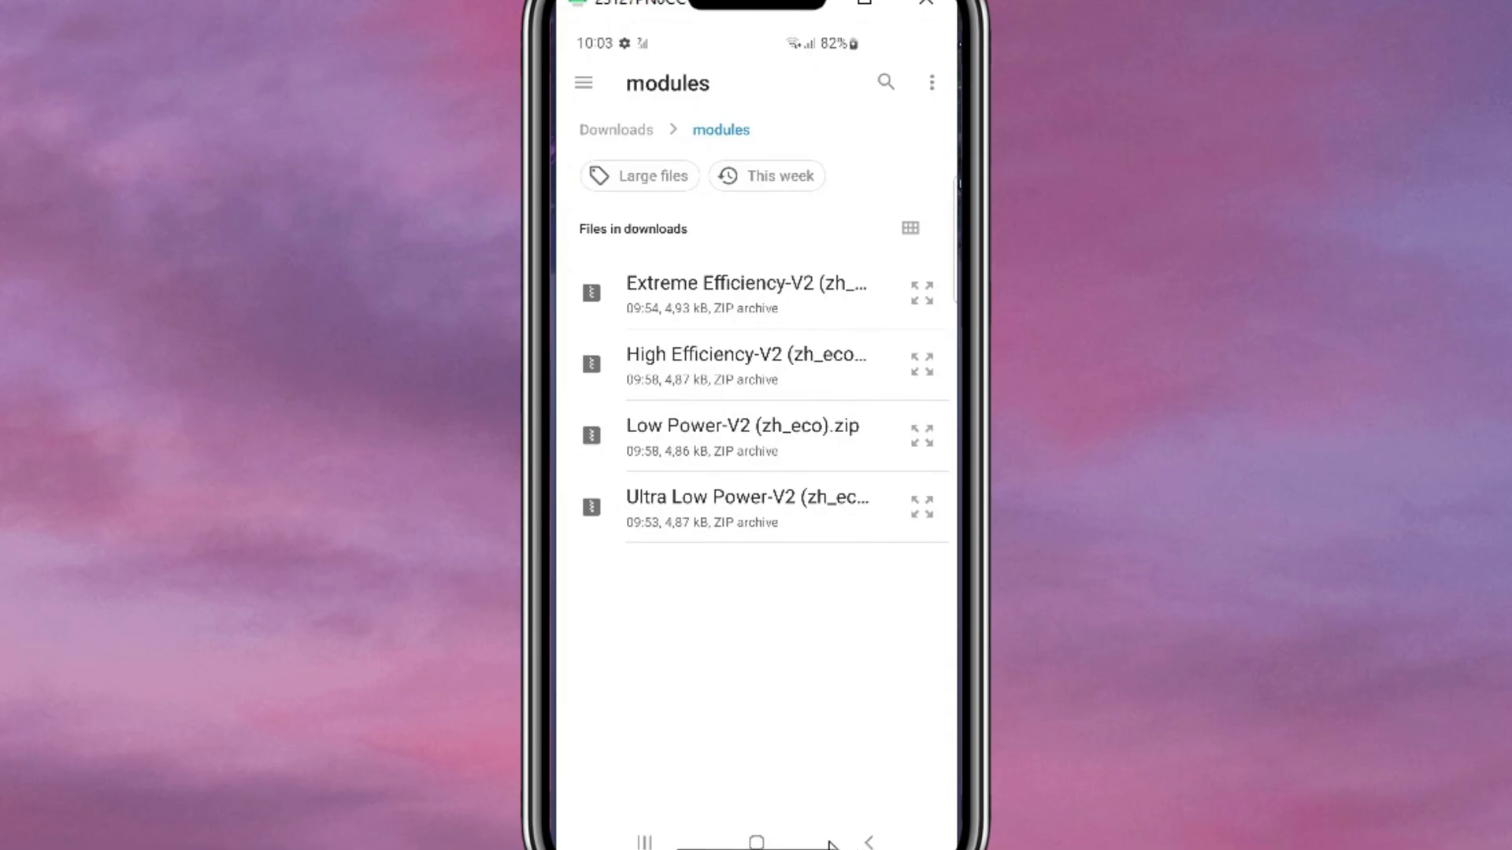
{"action": "left_click", "coordinate": [756, 434]}
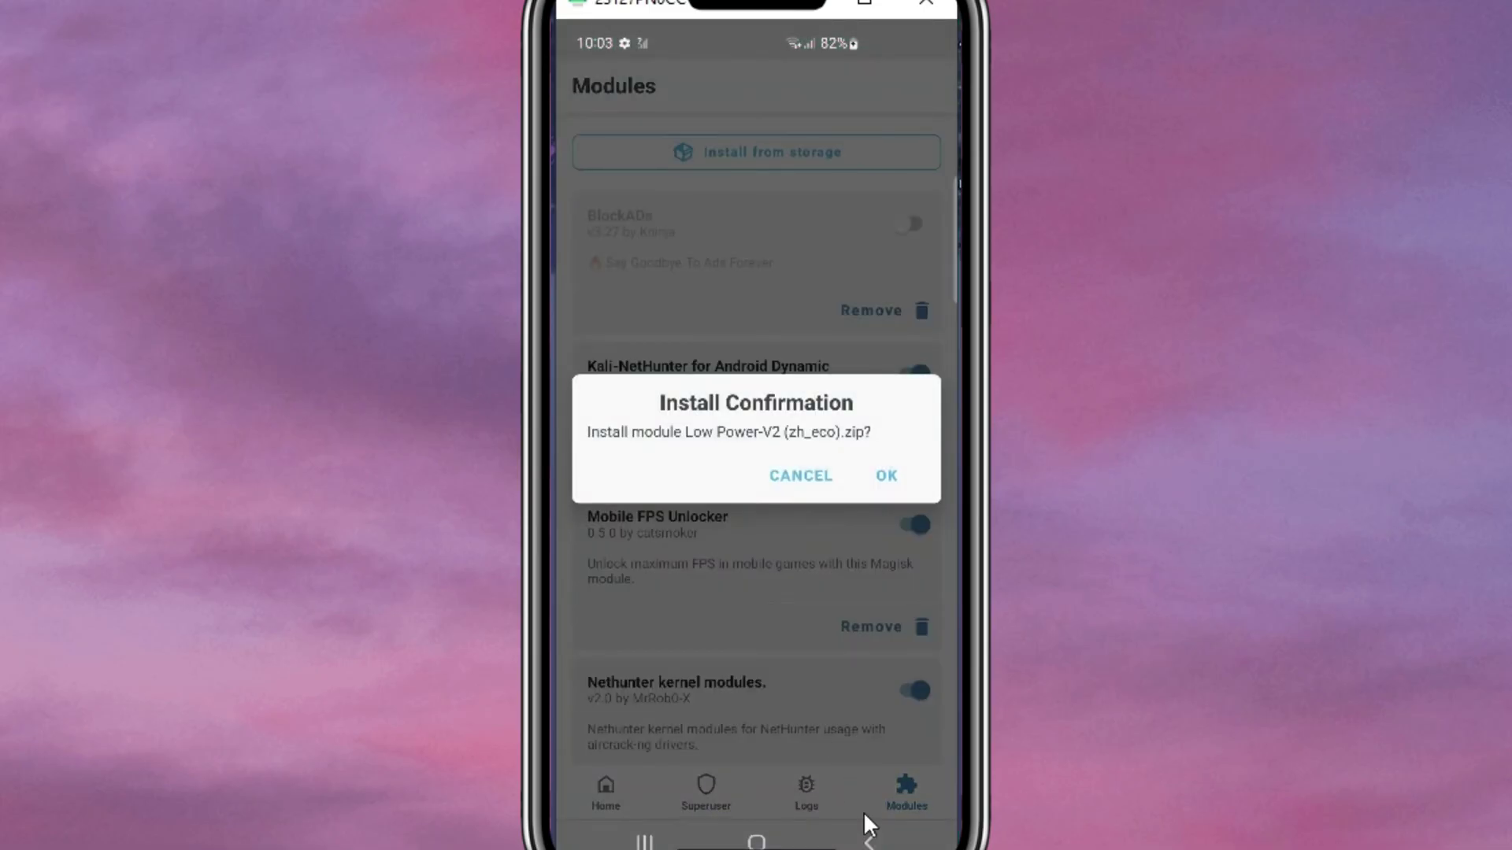
{"action": "left_click", "coordinate": [886, 476]}
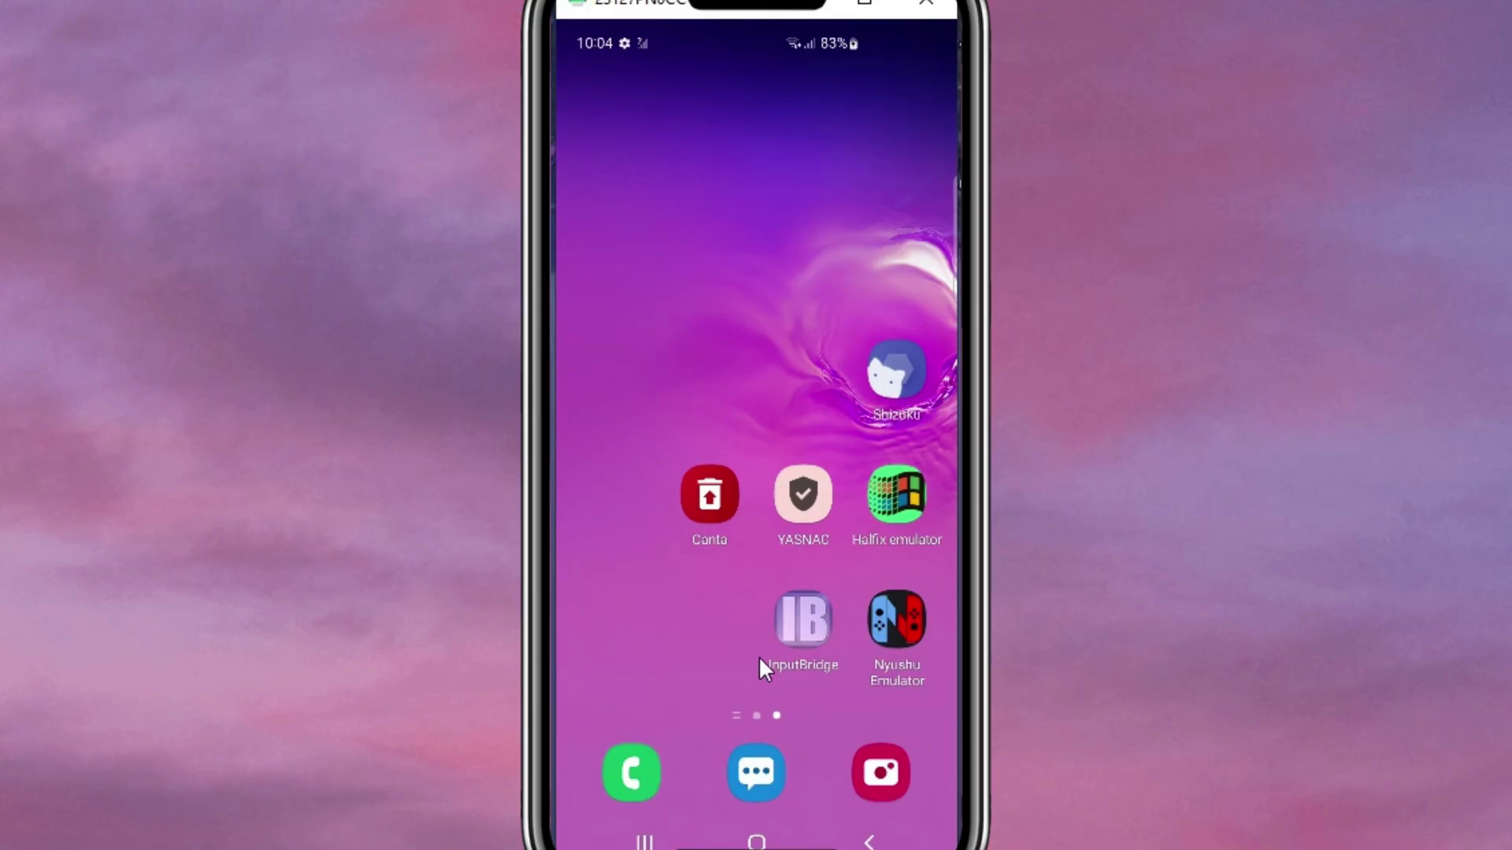
Open Magisk from the app drawer and flash High Efficiency-V2 (zh_eco).zip from storage
{"action": "left_click_drag", "start_coordinate": [830, 544], "coordinate": [661, 590]}
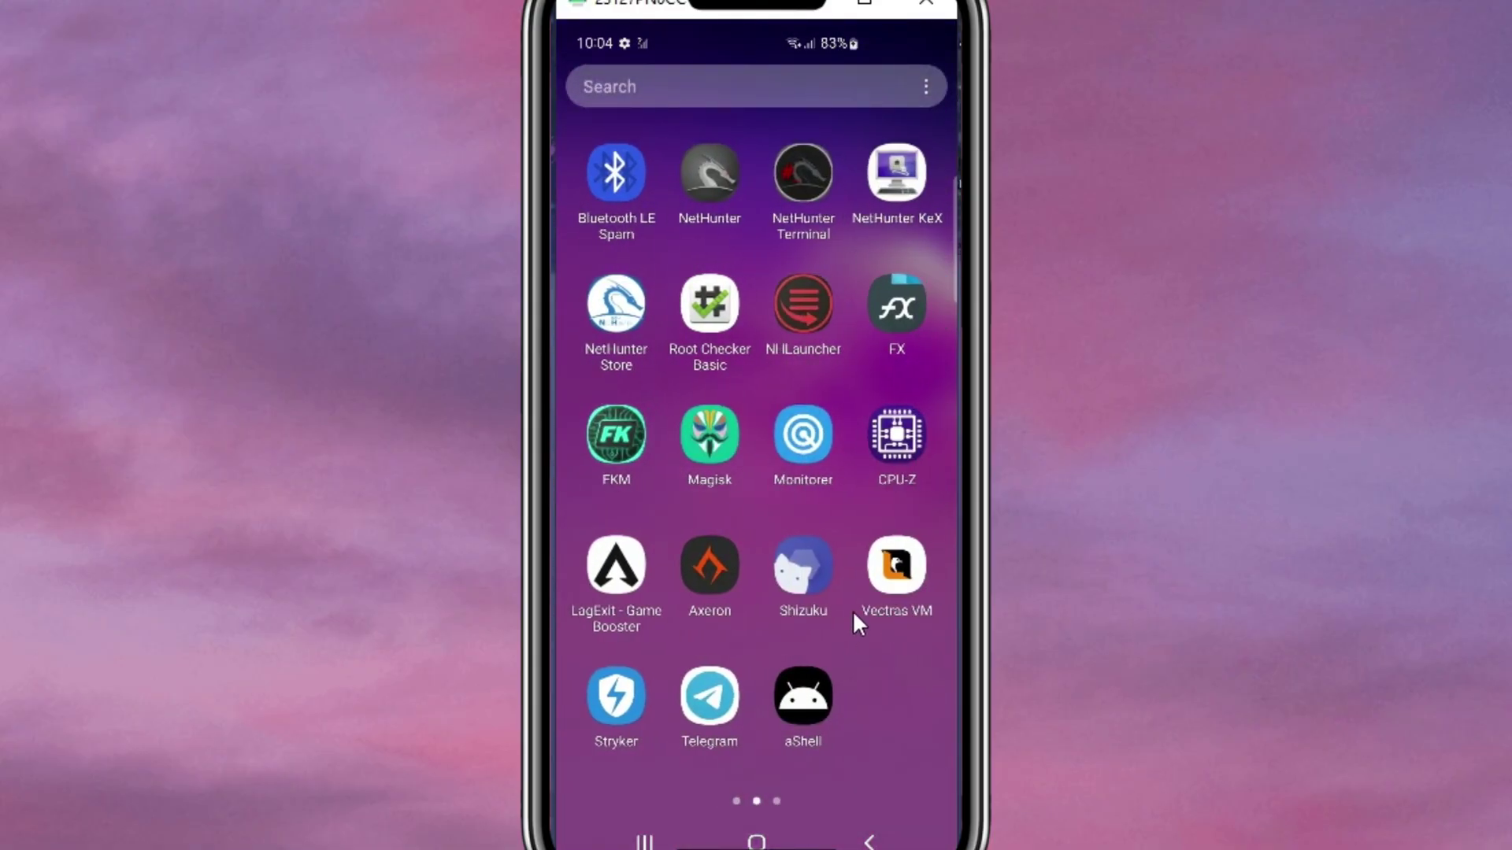
{"action": "left_click_drag", "start_coordinate": [897, 644], "coordinate": [712, 644]}
{"action": "left_click", "coordinate": [807, 320]}
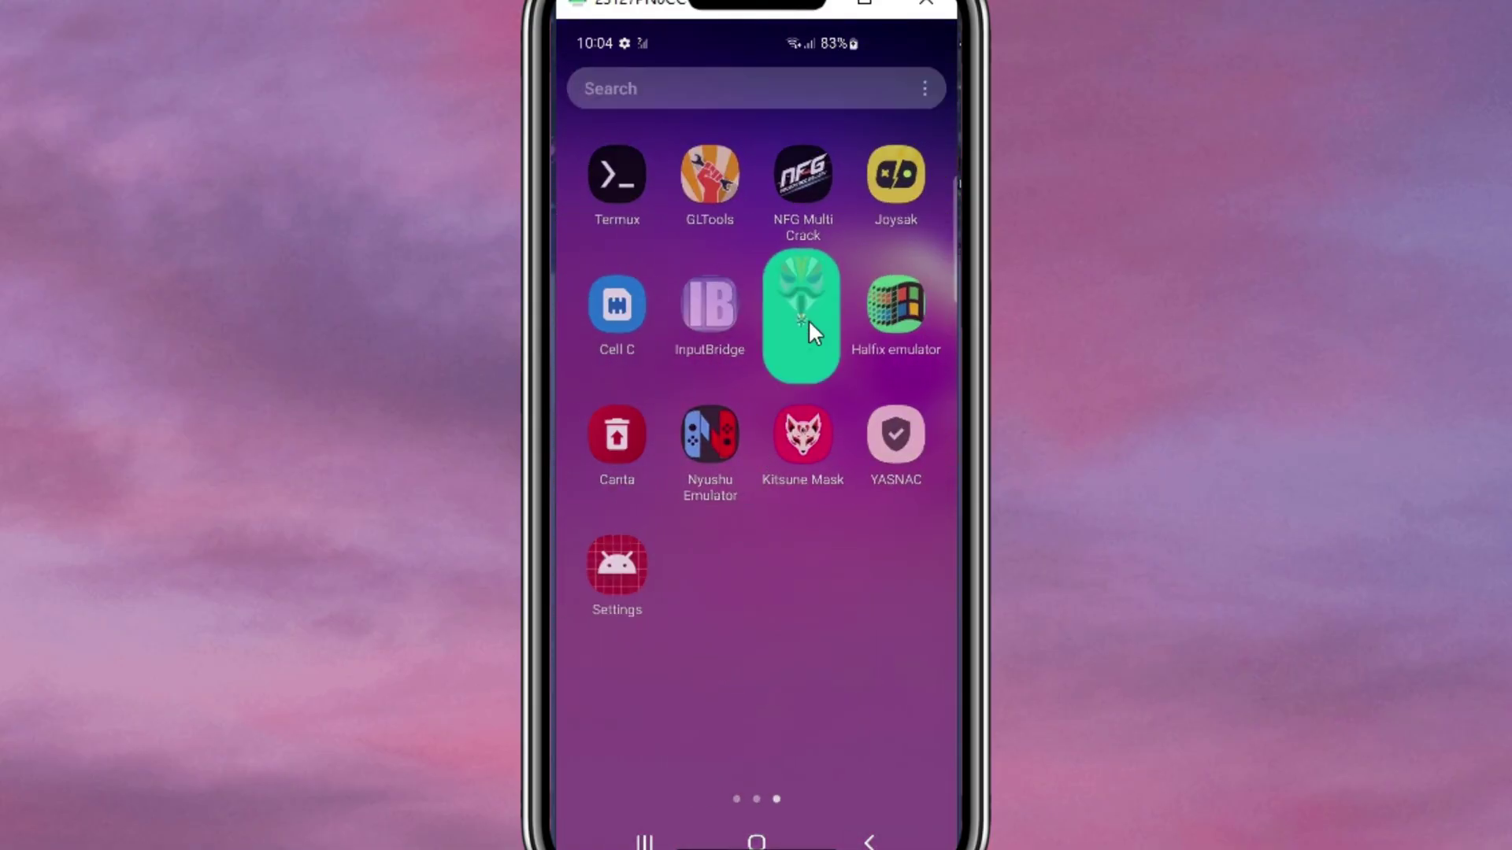
{"action": "left_click", "coordinate": [907, 794]}
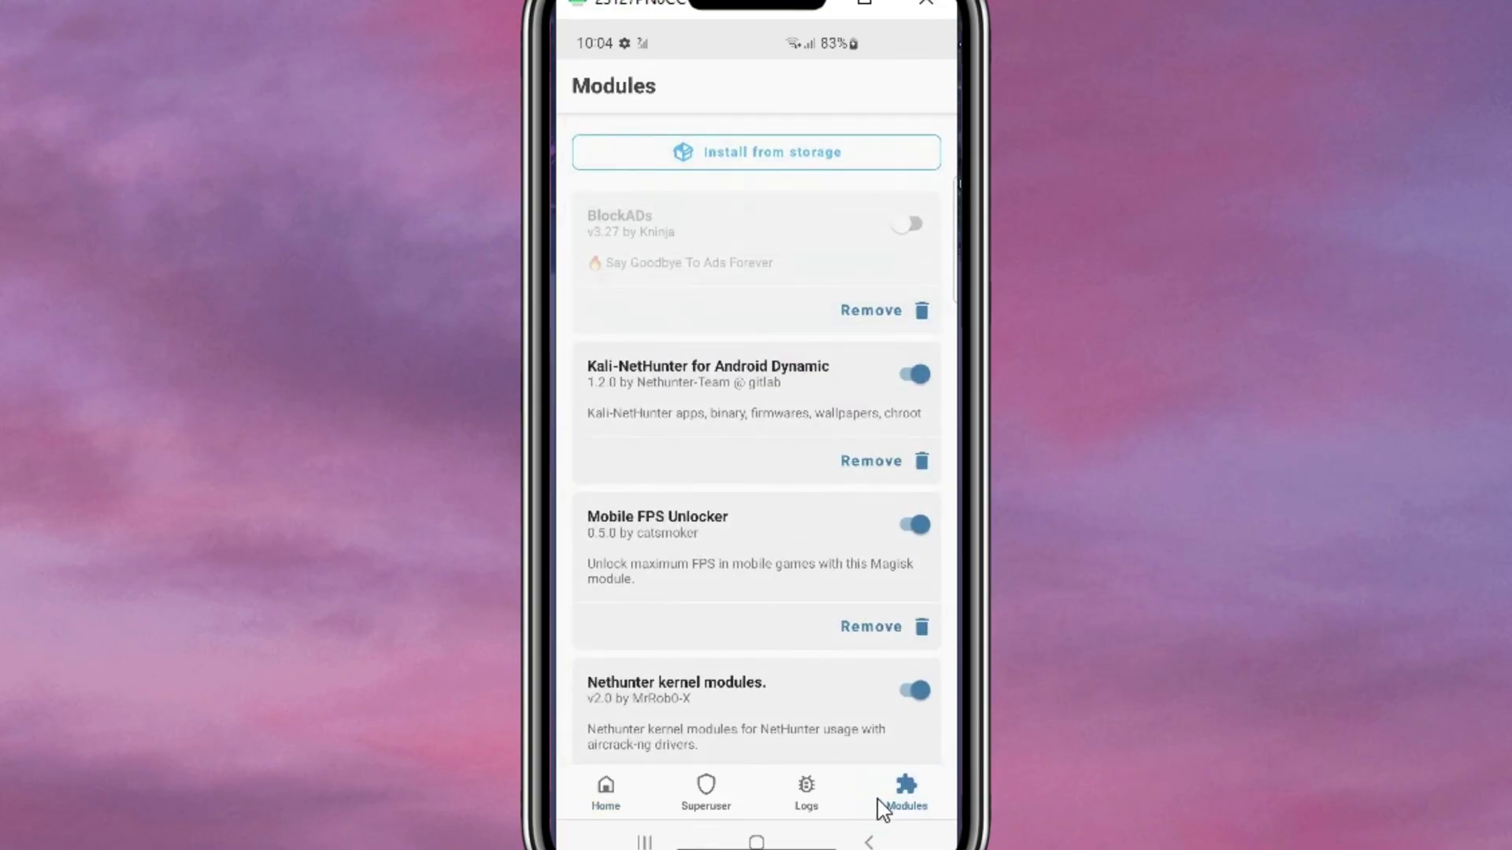
{"action": "left_click", "coordinate": [844, 166]}
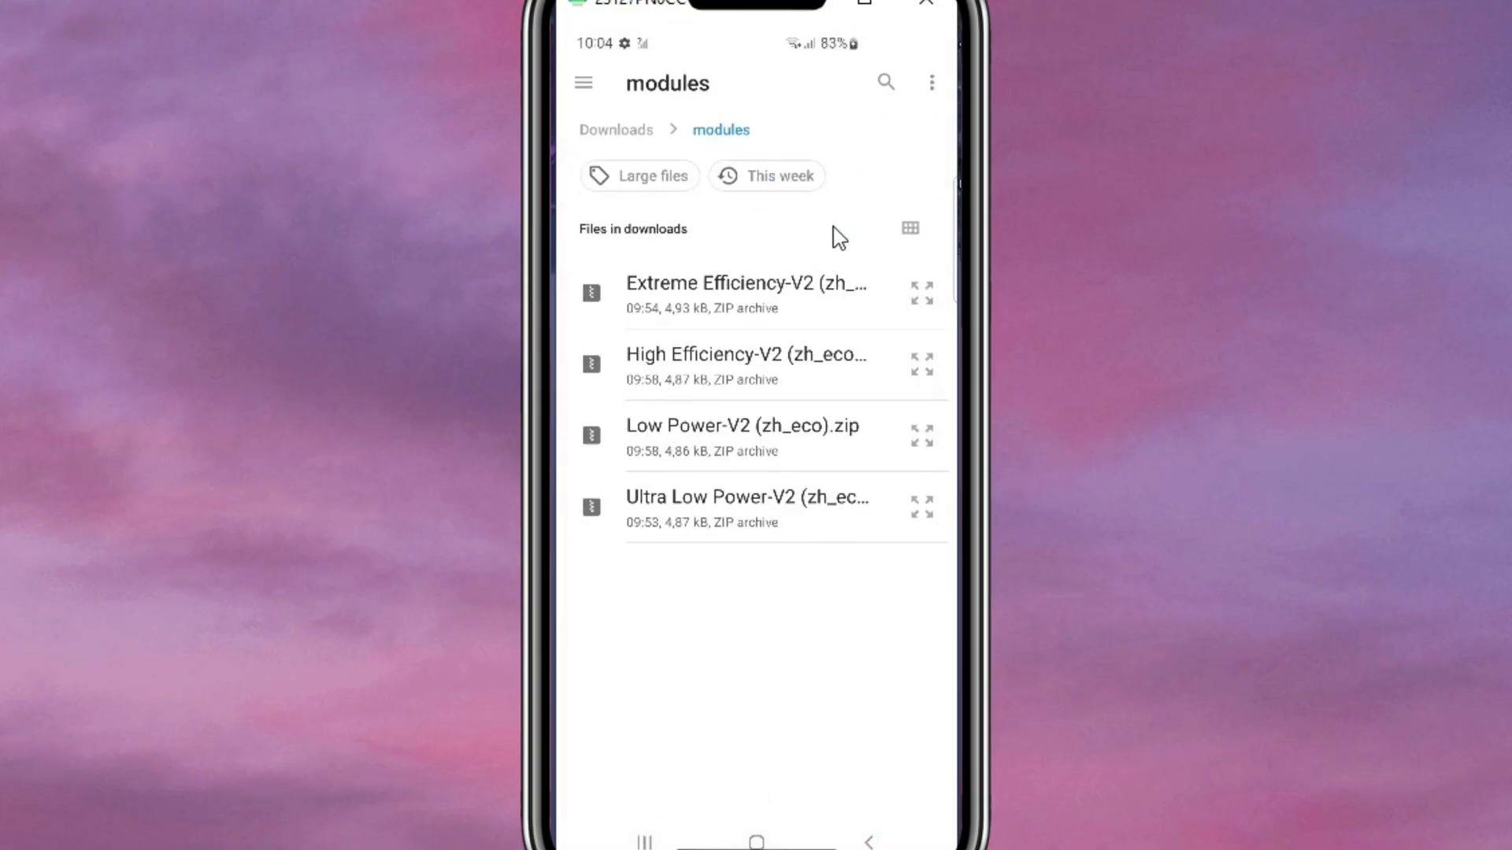
{"action": "left_click", "coordinate": [830, 381]}
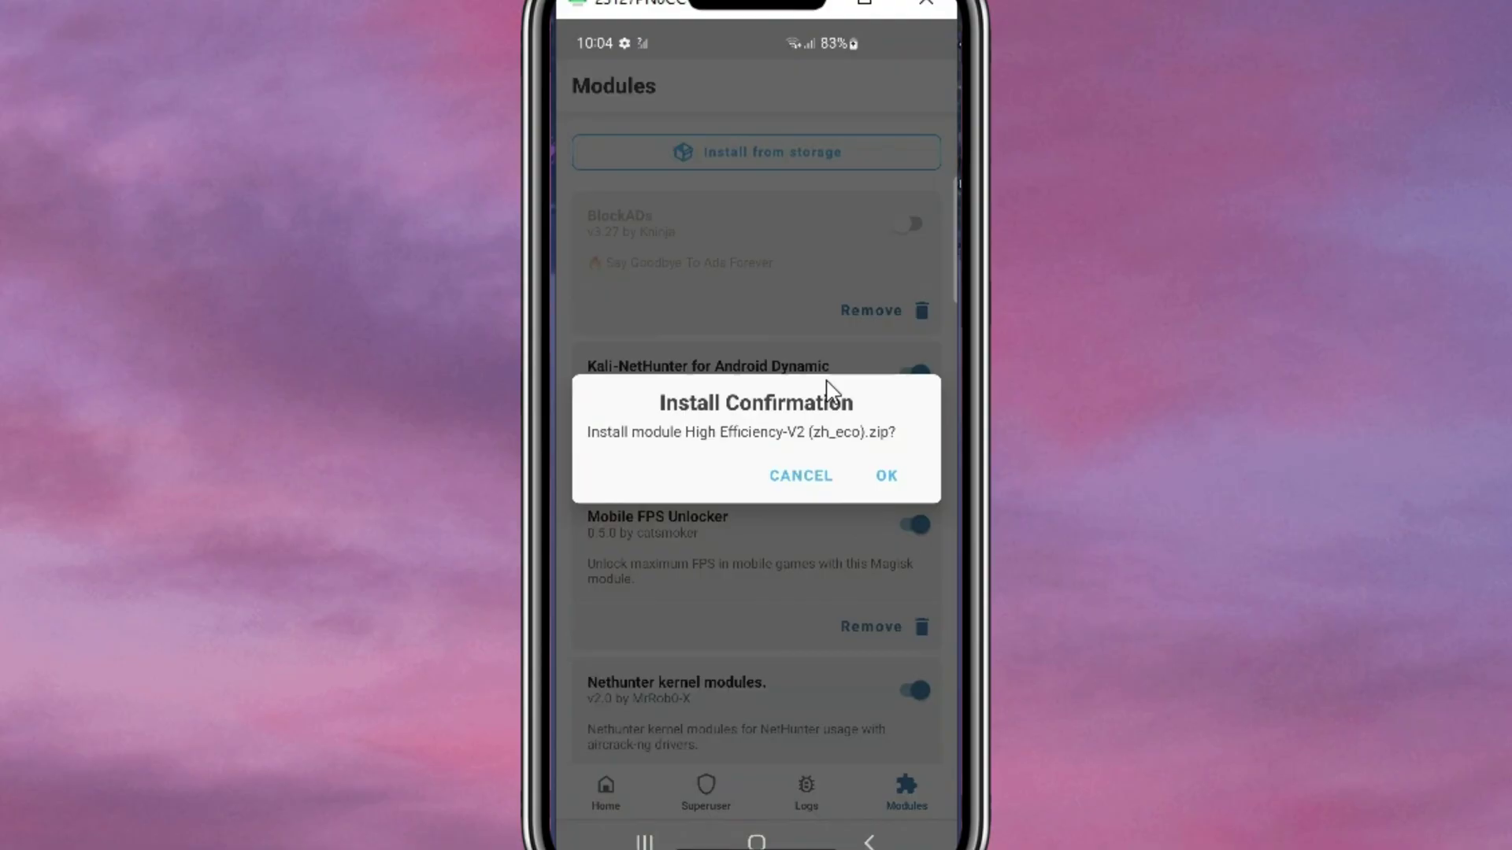
{"action": "left_click", "coordinate": [897, 489]}
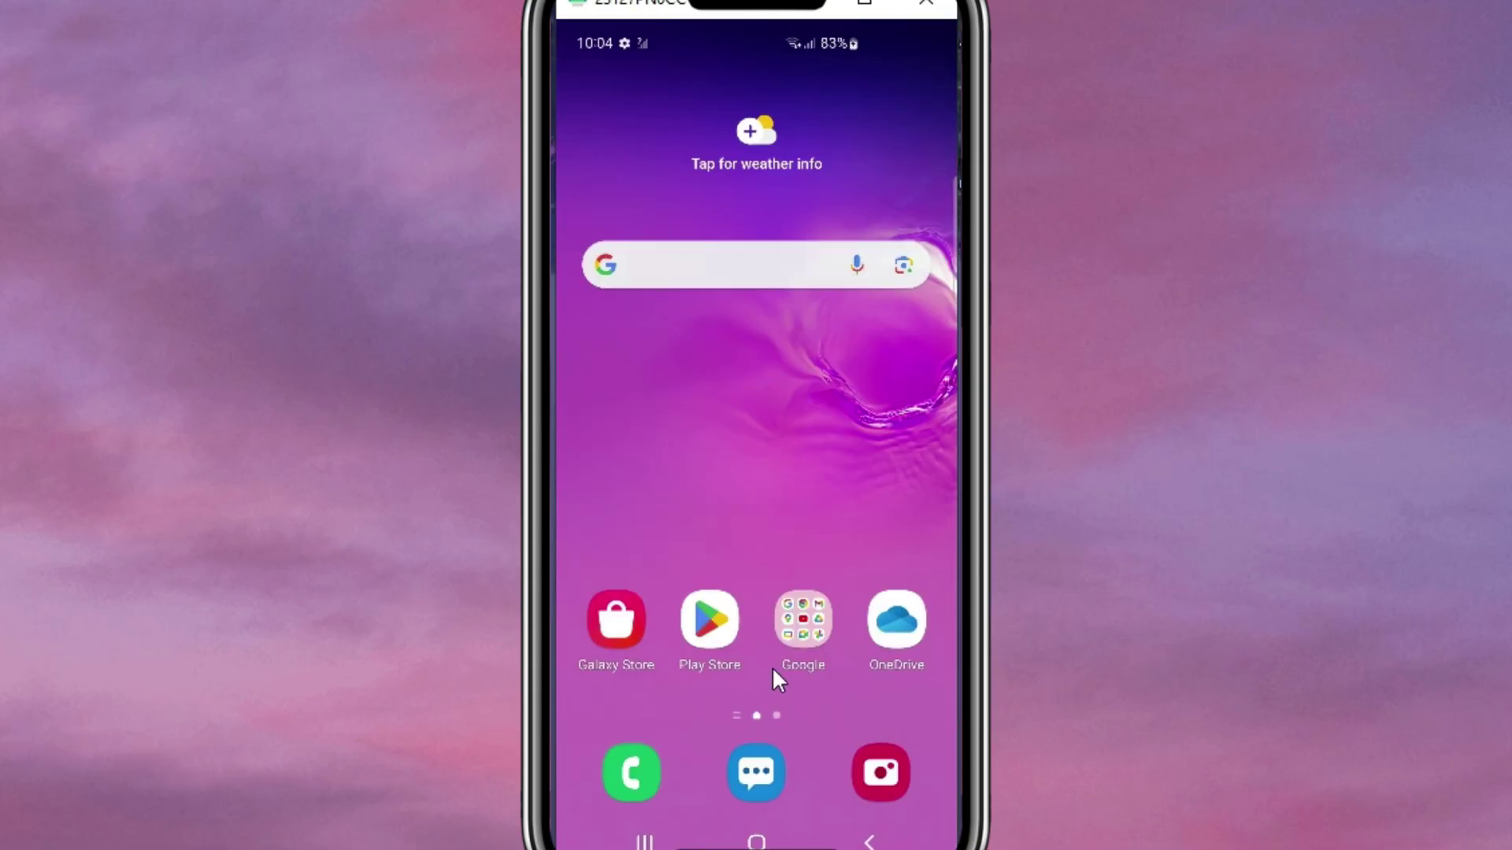
Open Magisk's Modules tab and start flashing Extreme Efficiency-V2 (zh_eco).zip from storage
{"action": "left_click_drag", "start_coordinate": [772, 667], "coordinate": [770, 354]}
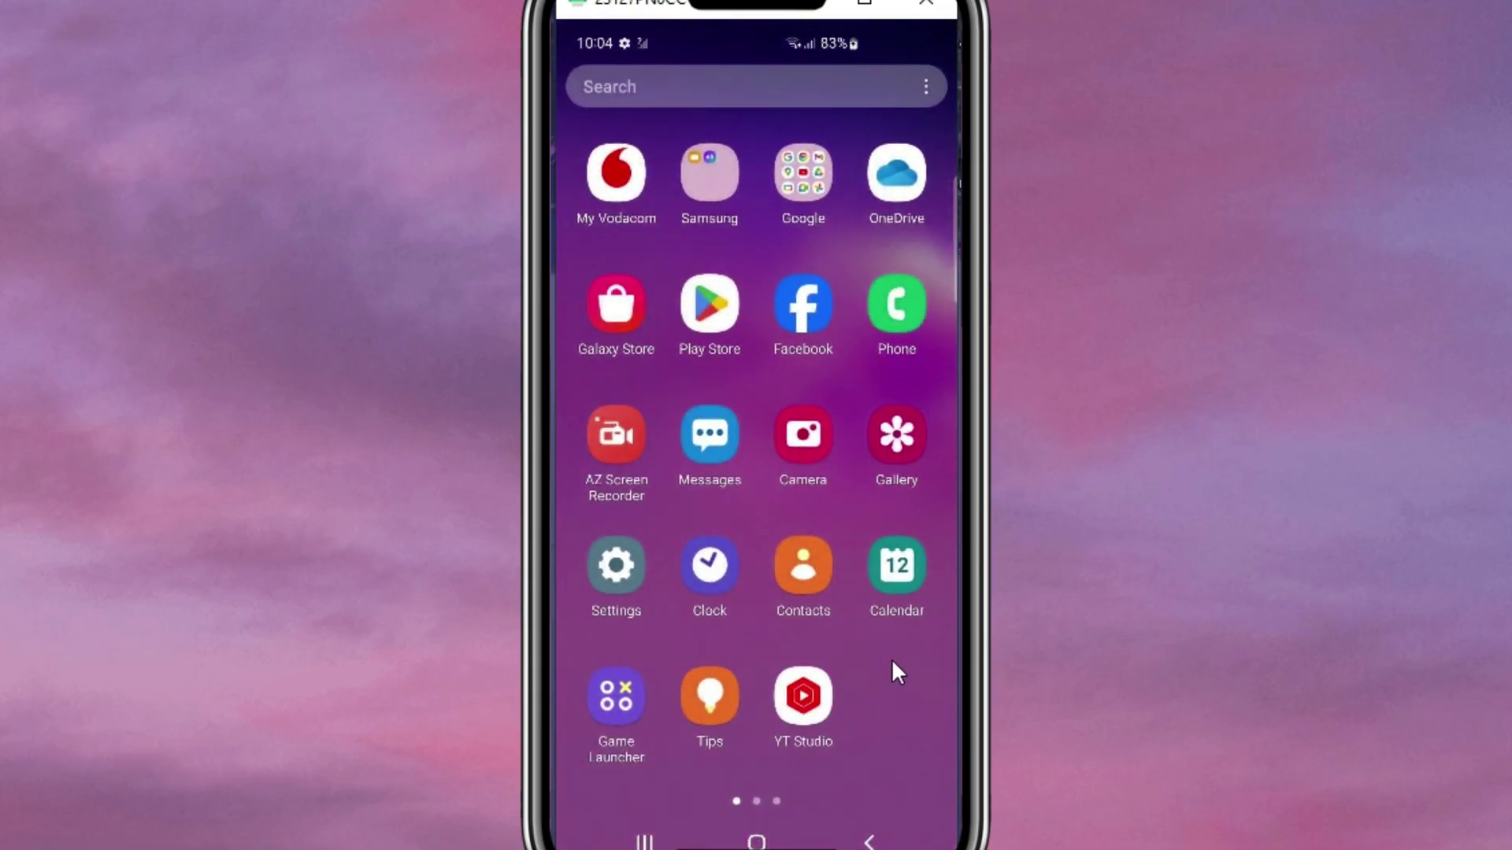
{"action": "left_click_drag", "start_coordinate": [892, 657], "coordinate": [663, 653]}
{"action": "left_click_drag", "start_coordinate": [849, 640], "coordinate": [636, 620]}
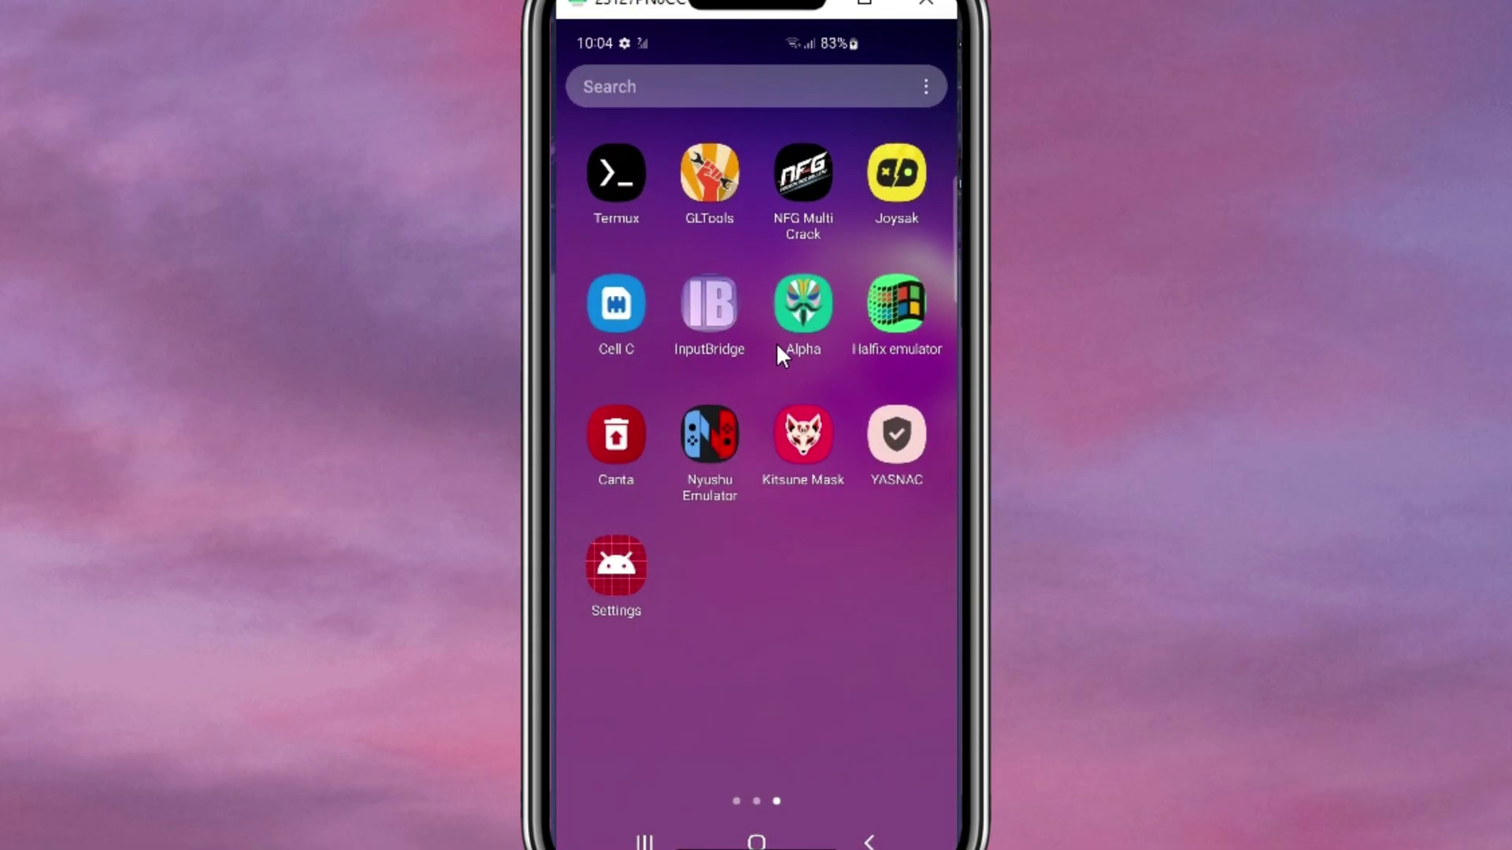
{"action": "left_click", "coordinate": [790, 298]}
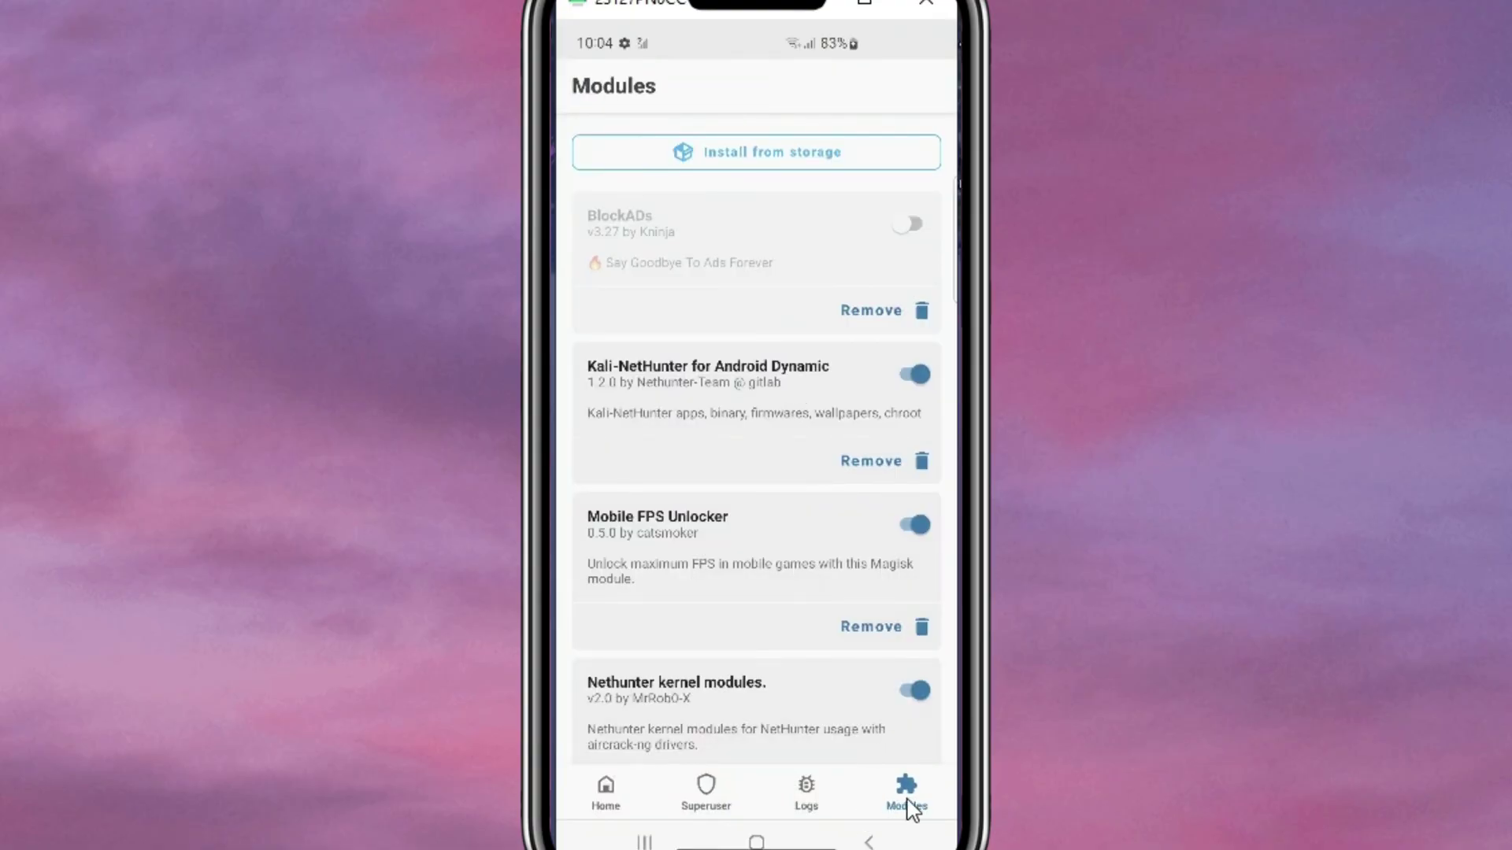
{"action": "left_click", "coordinate": [848, 161]}
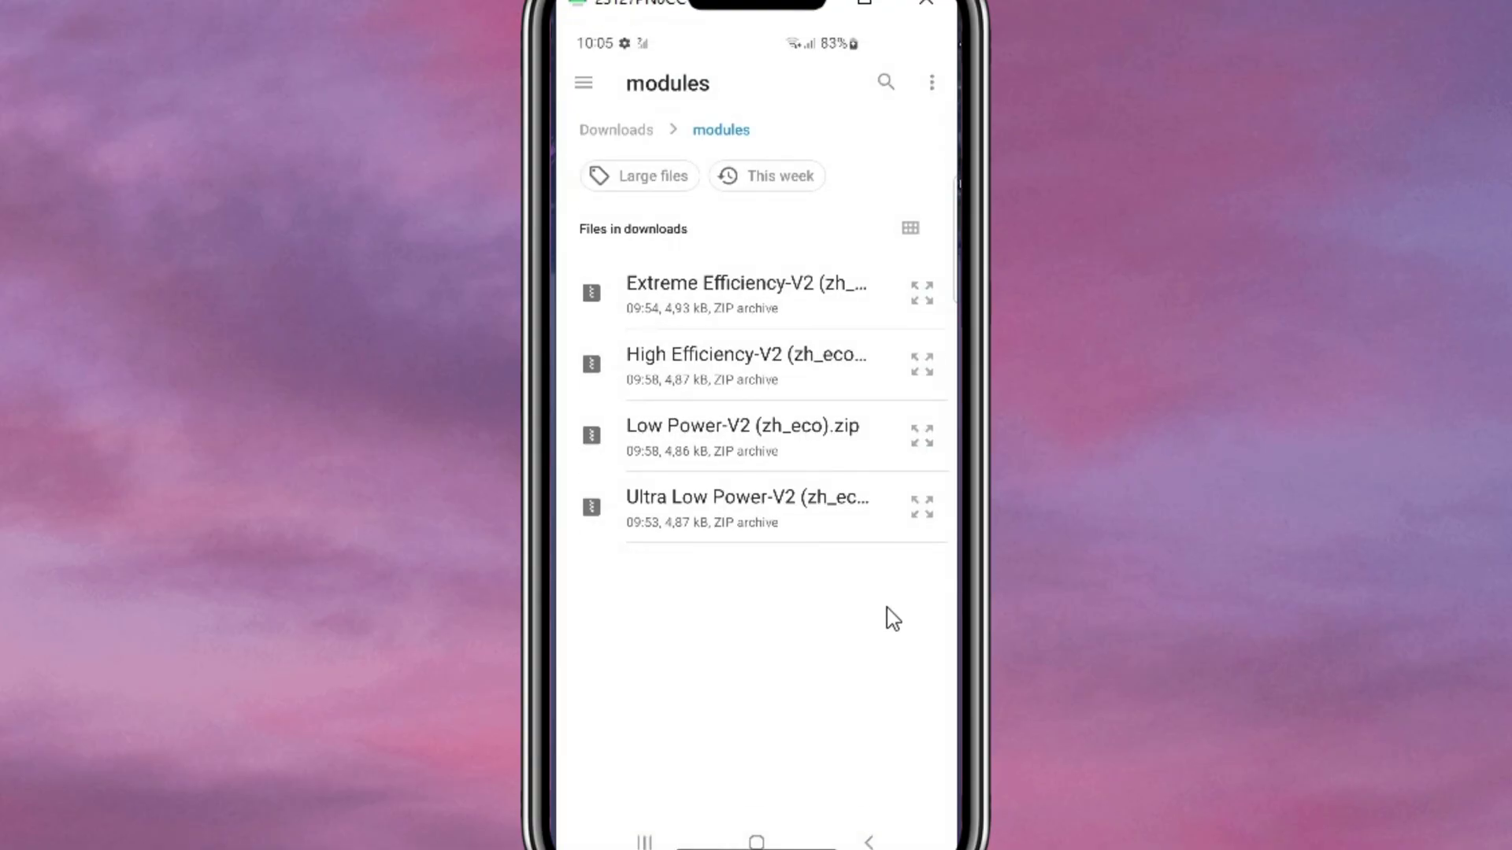
{"action": "left_click", "coordinate": [844, 293]}
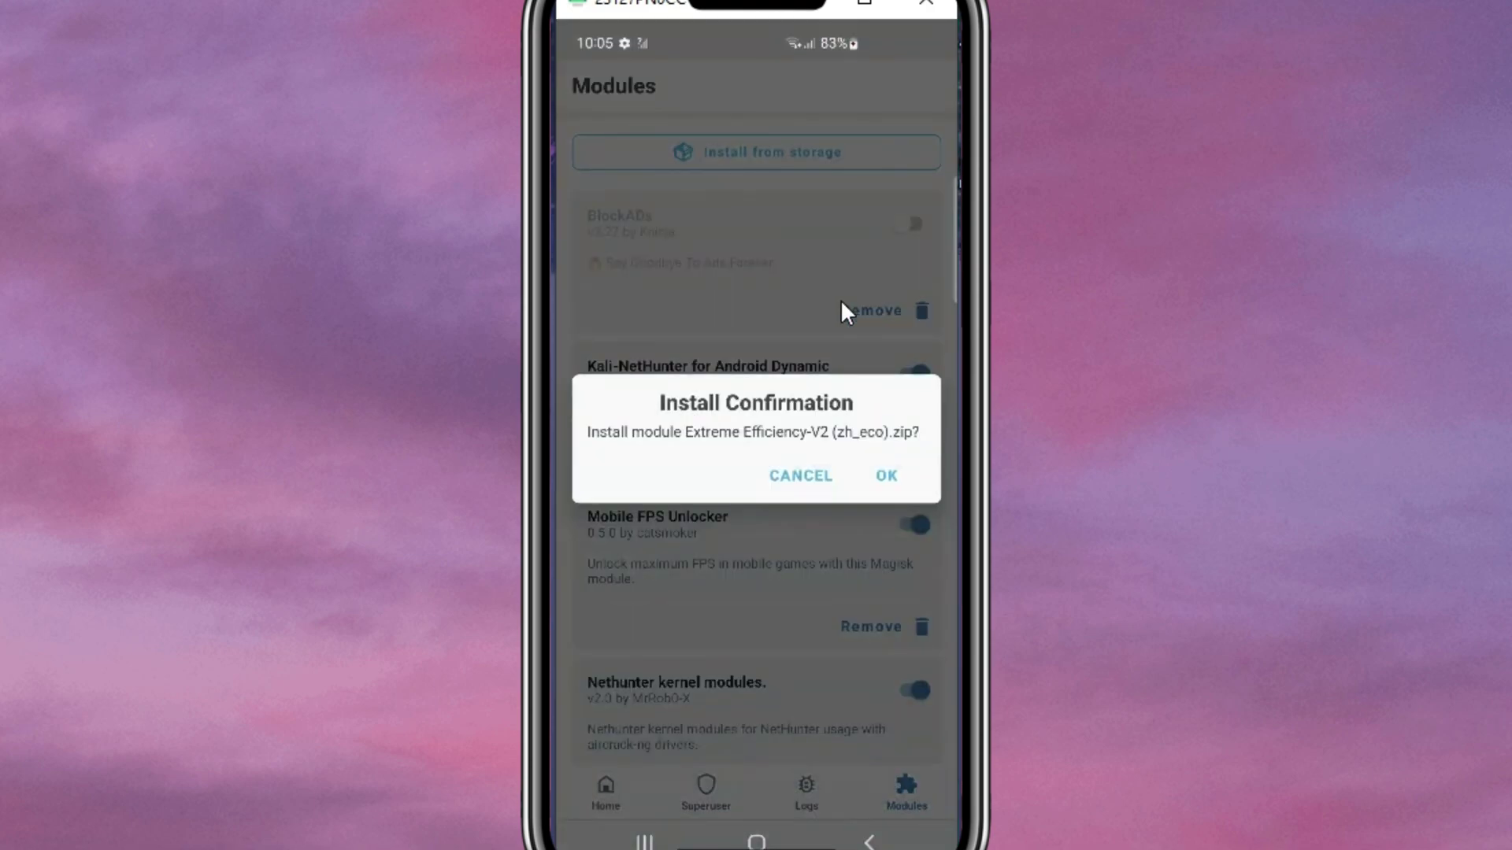
{"action": "left_click", "coordinate": [886, 476]}
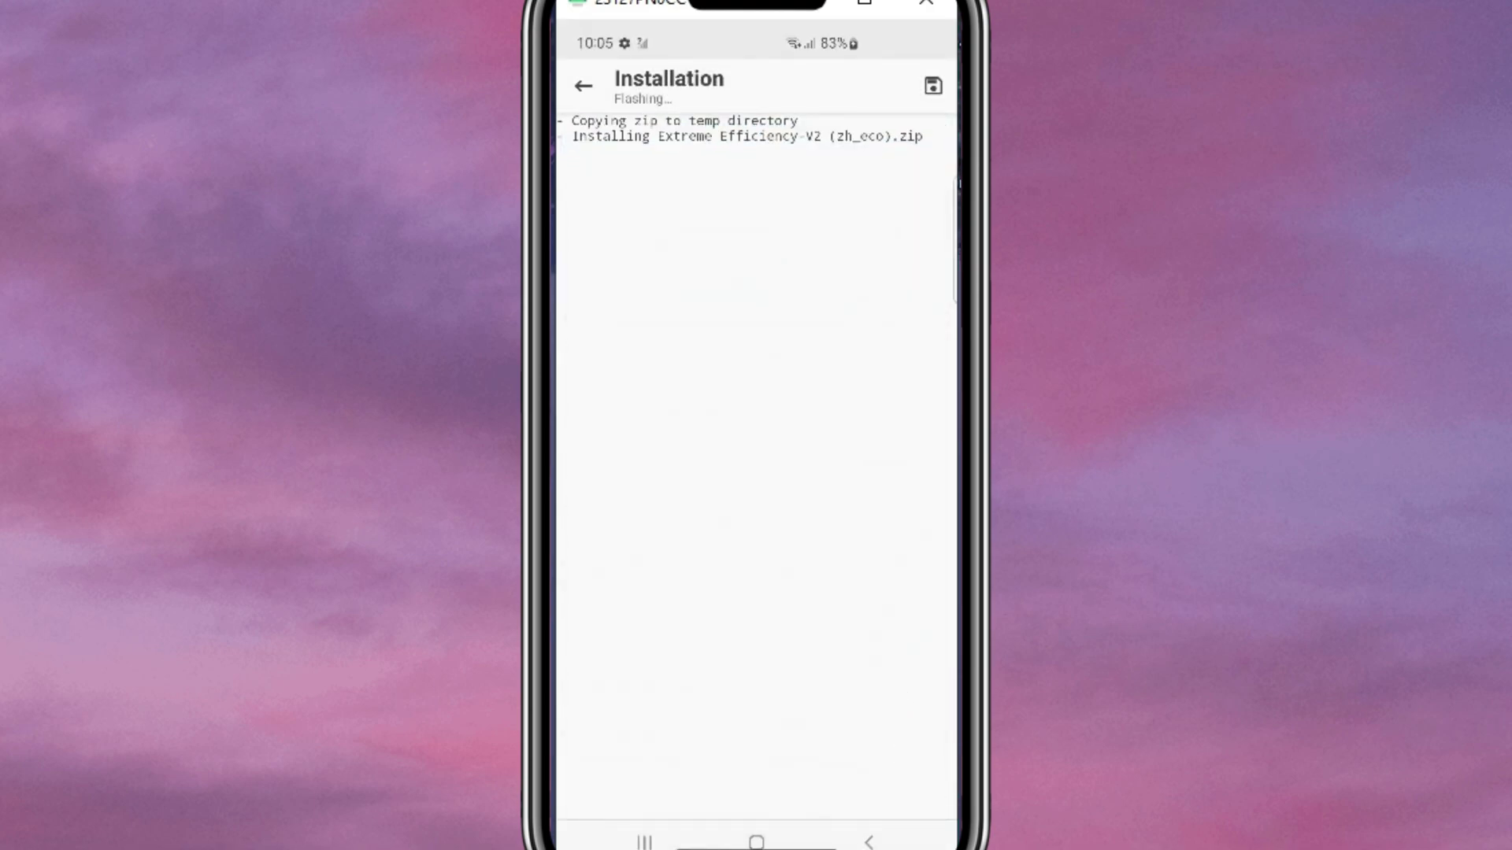